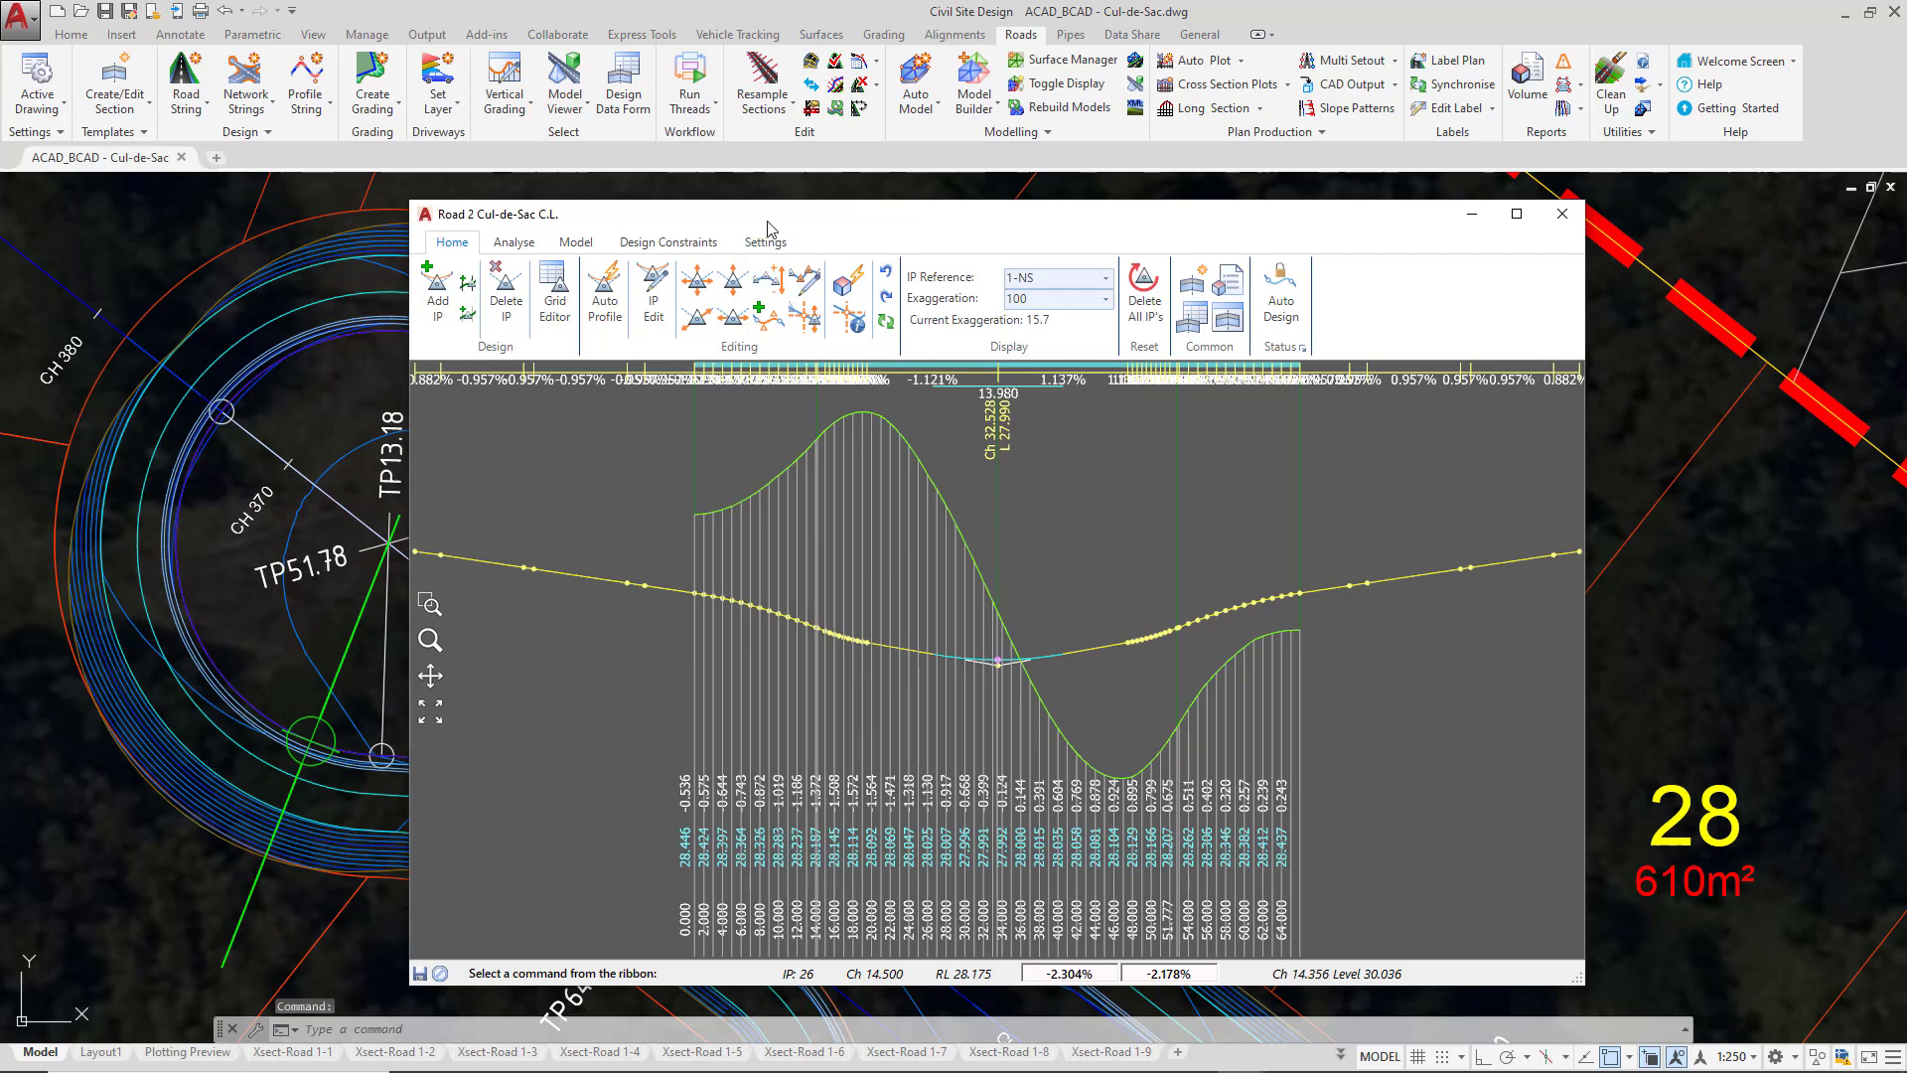
# Step: Uncover the cul-de-sac in plan and inspect the details of a protected IP near chainage 6 in the vertical profile
pyautogui.moveTo(770, 217); pyautogui.dragTo(1079, 216)
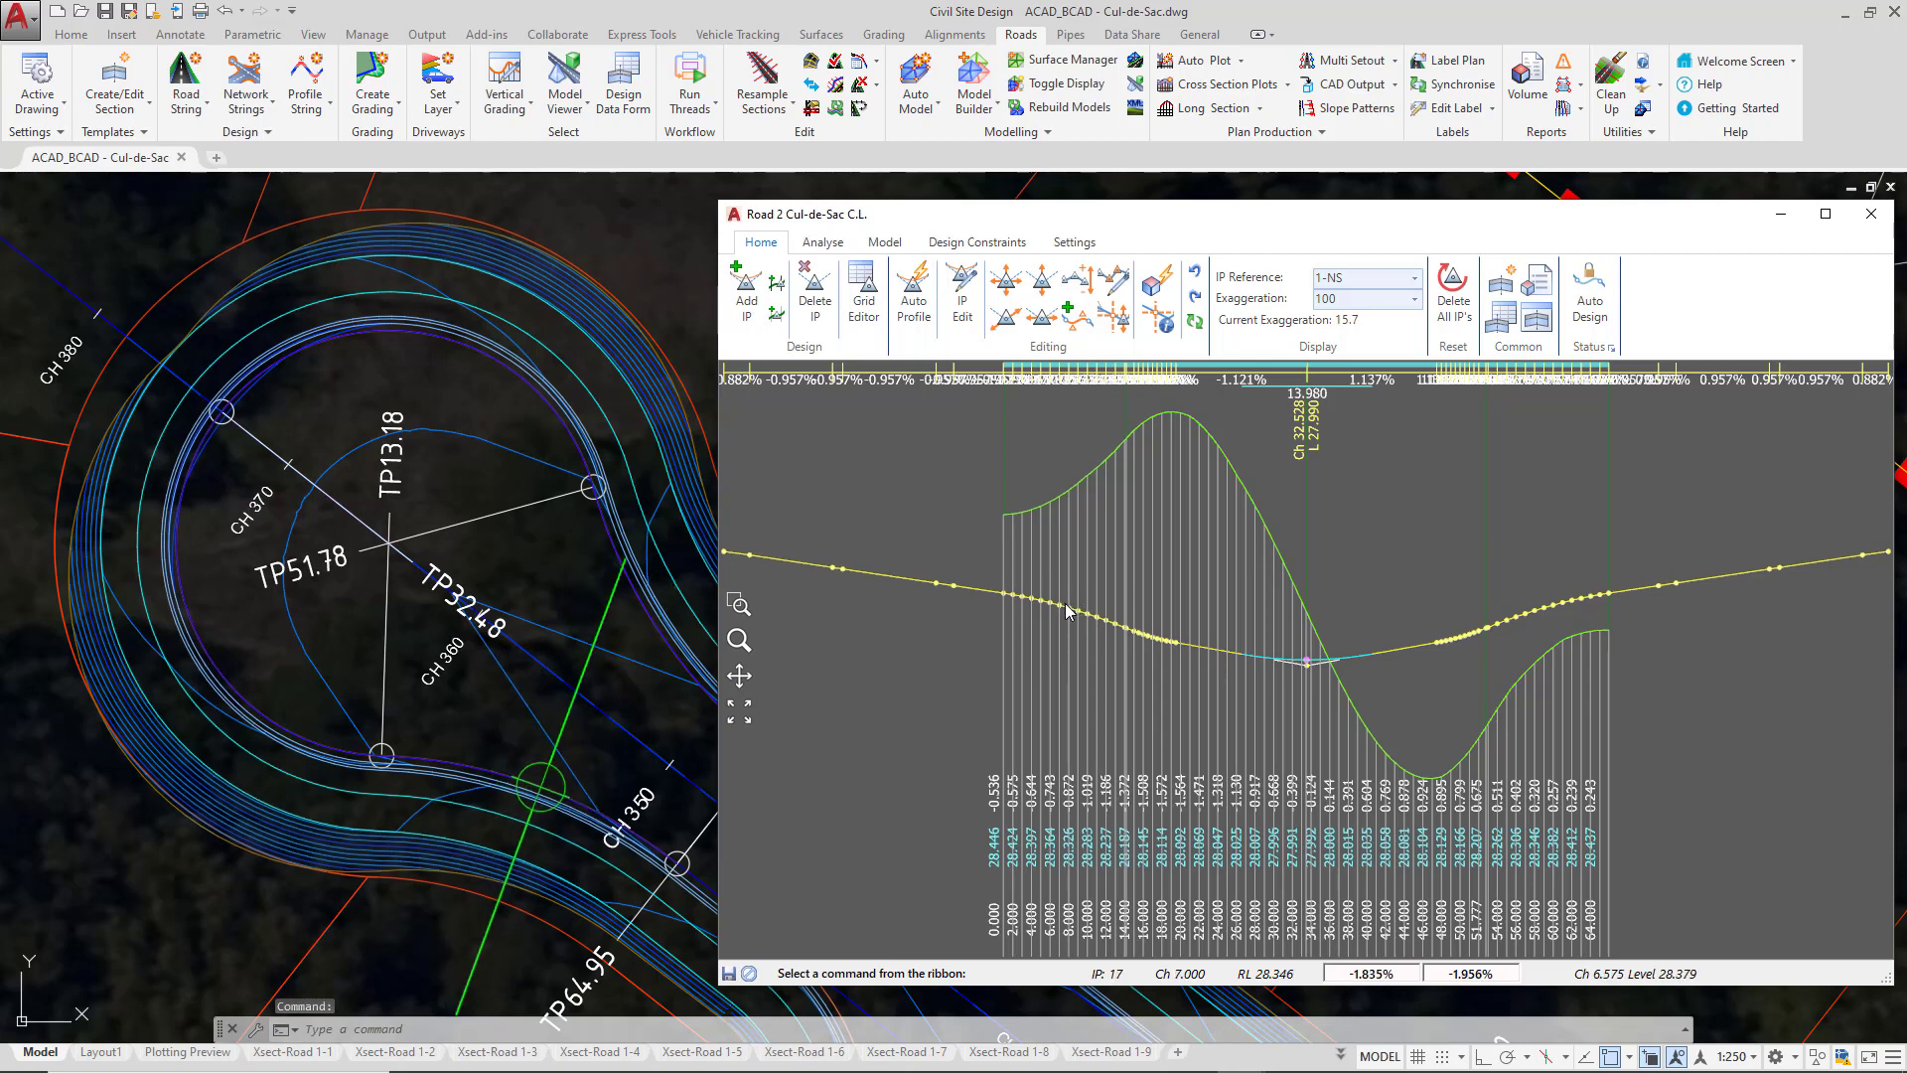
pyautogui.doubleClick(1059, 613)
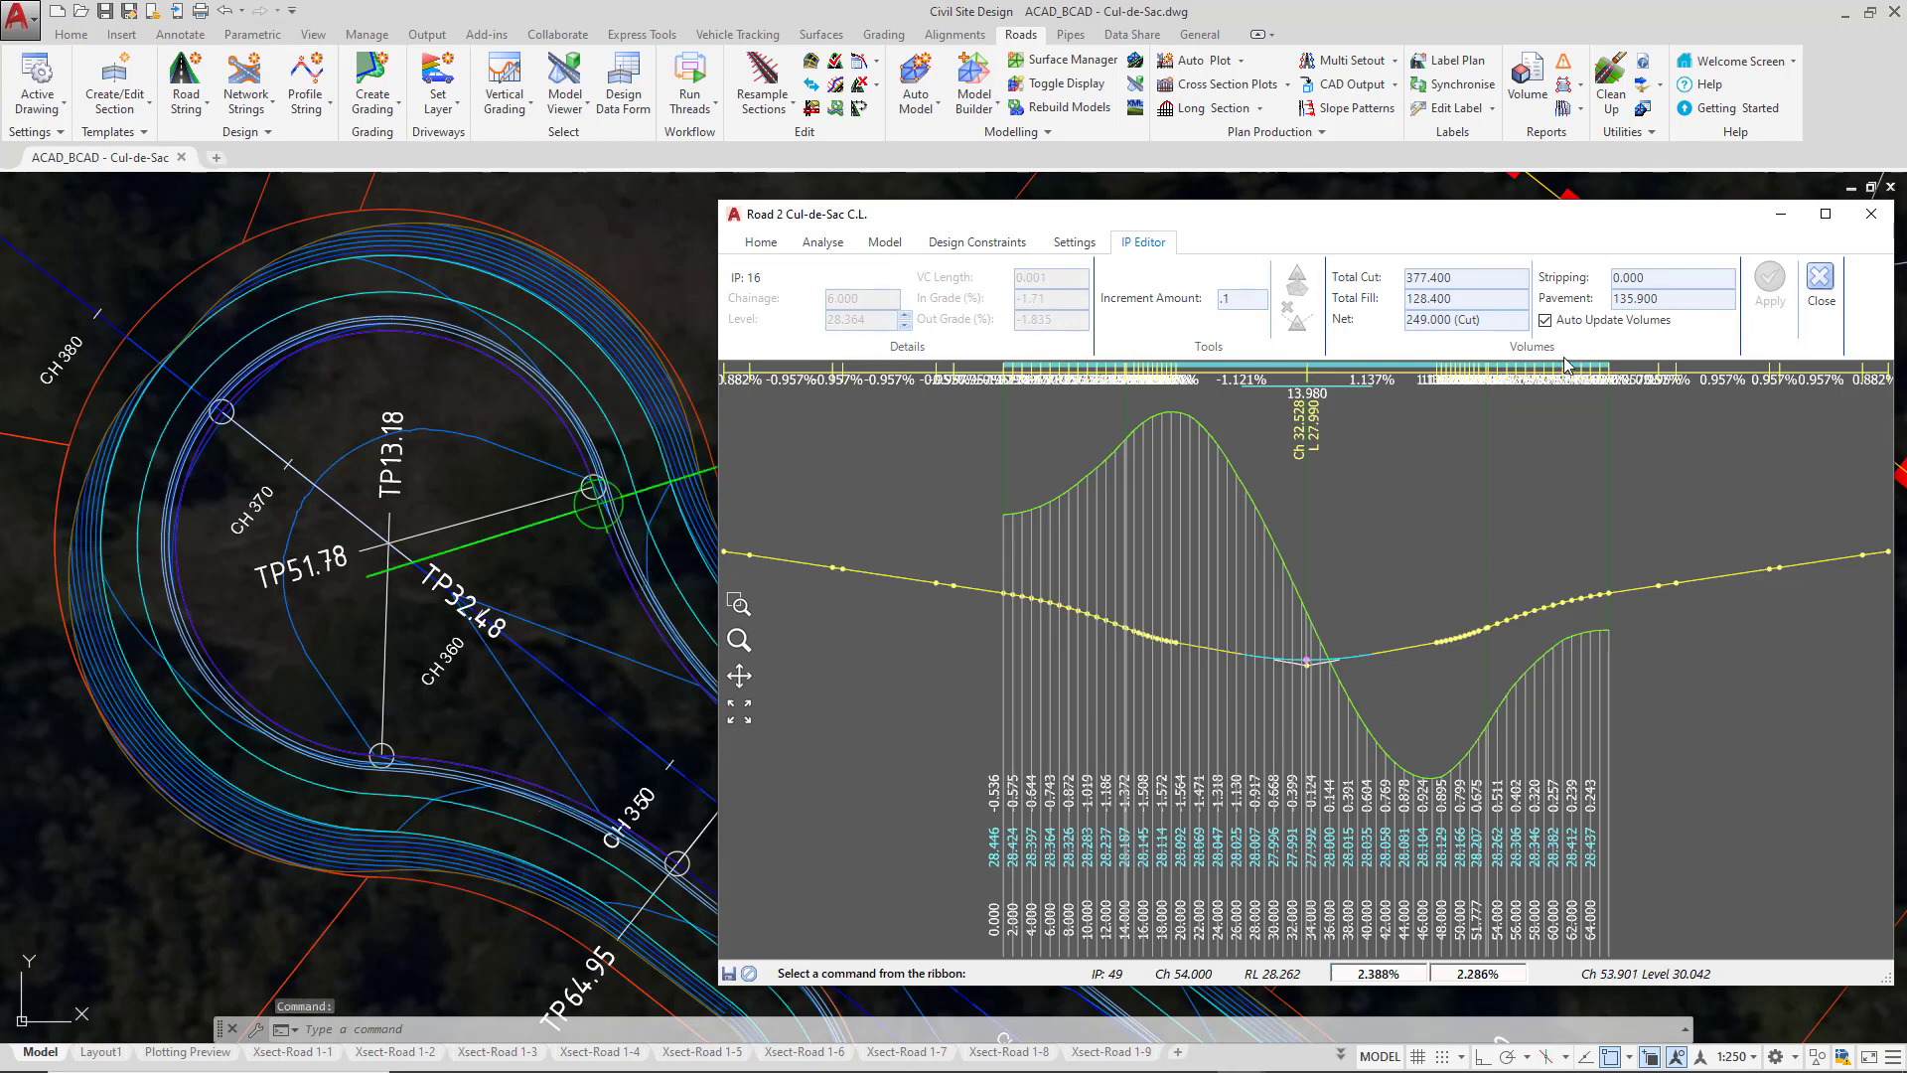
pyautogui.click(1818, 283)
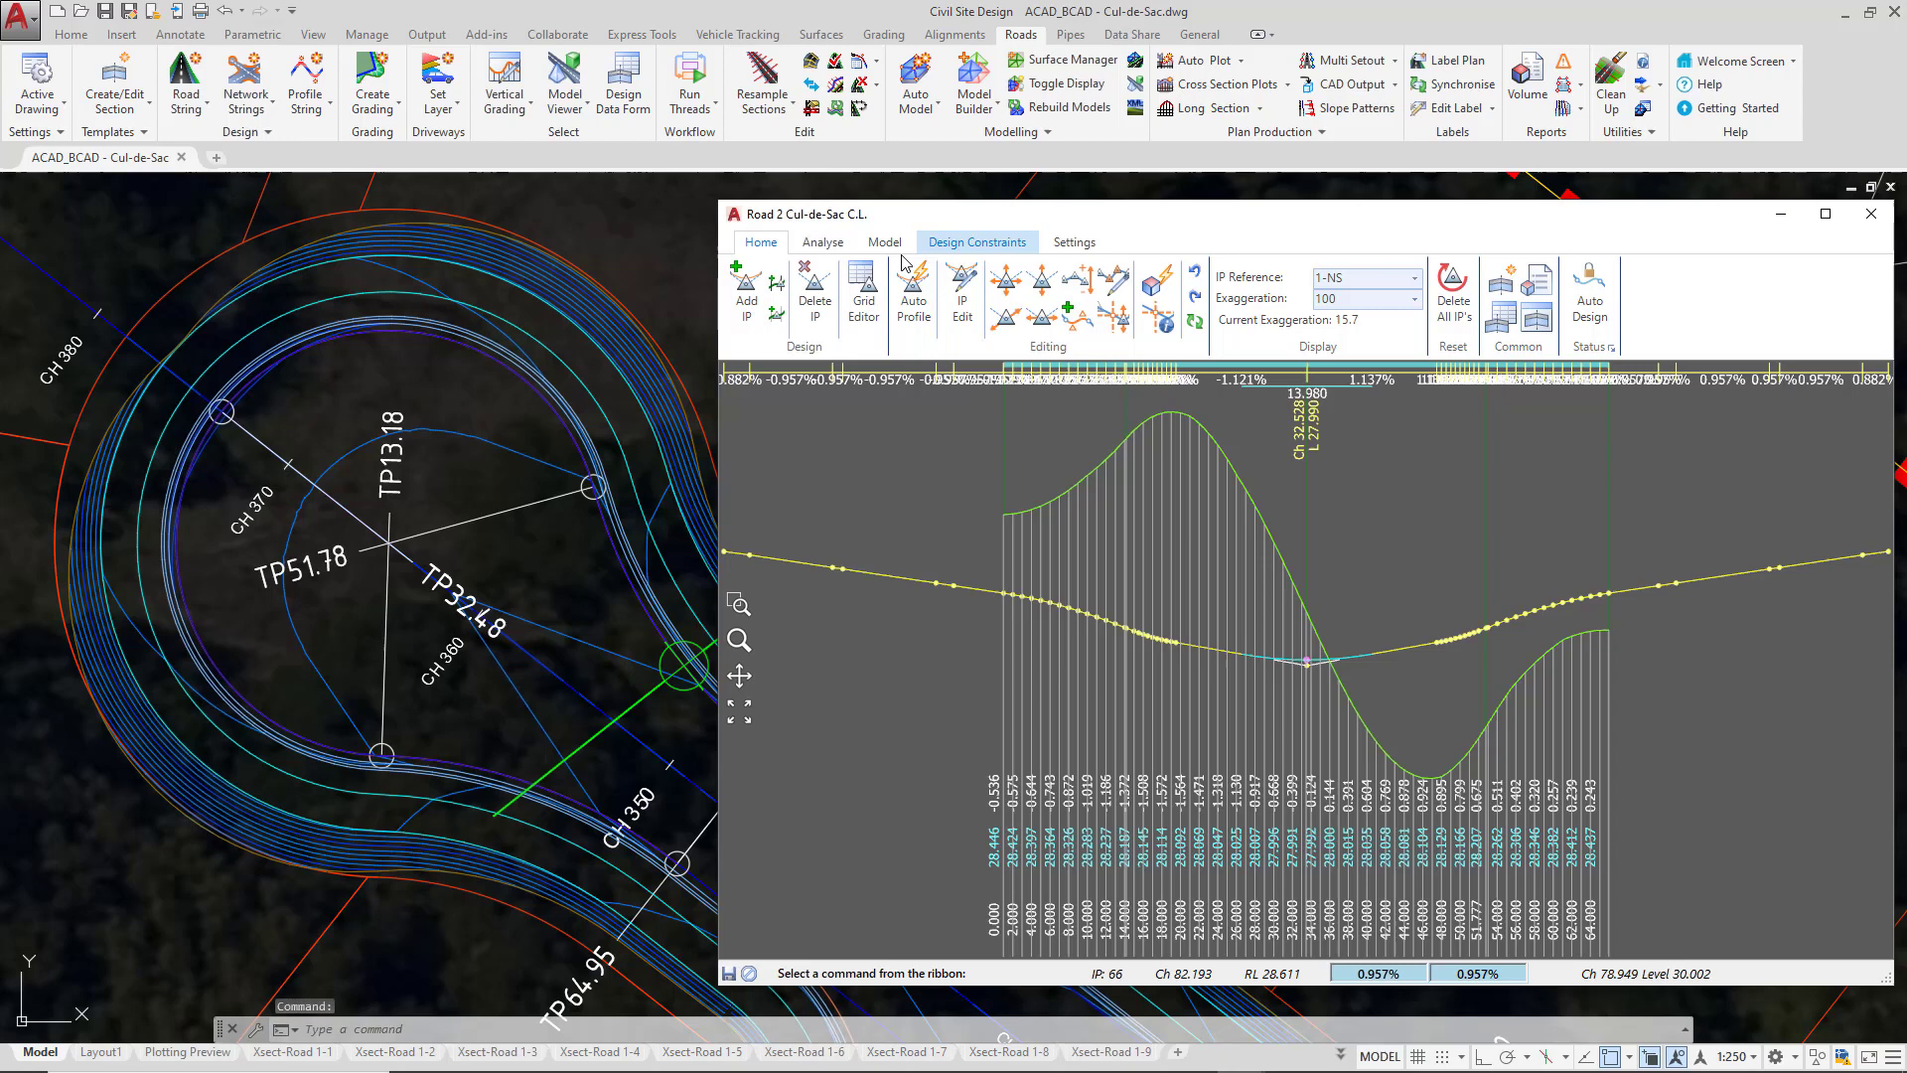
# Step: Try to delete the protected IP at chainage 8.000 from the cul-de-sac's vertical profile, overriding its protection
pyautogui.click(816, 293)
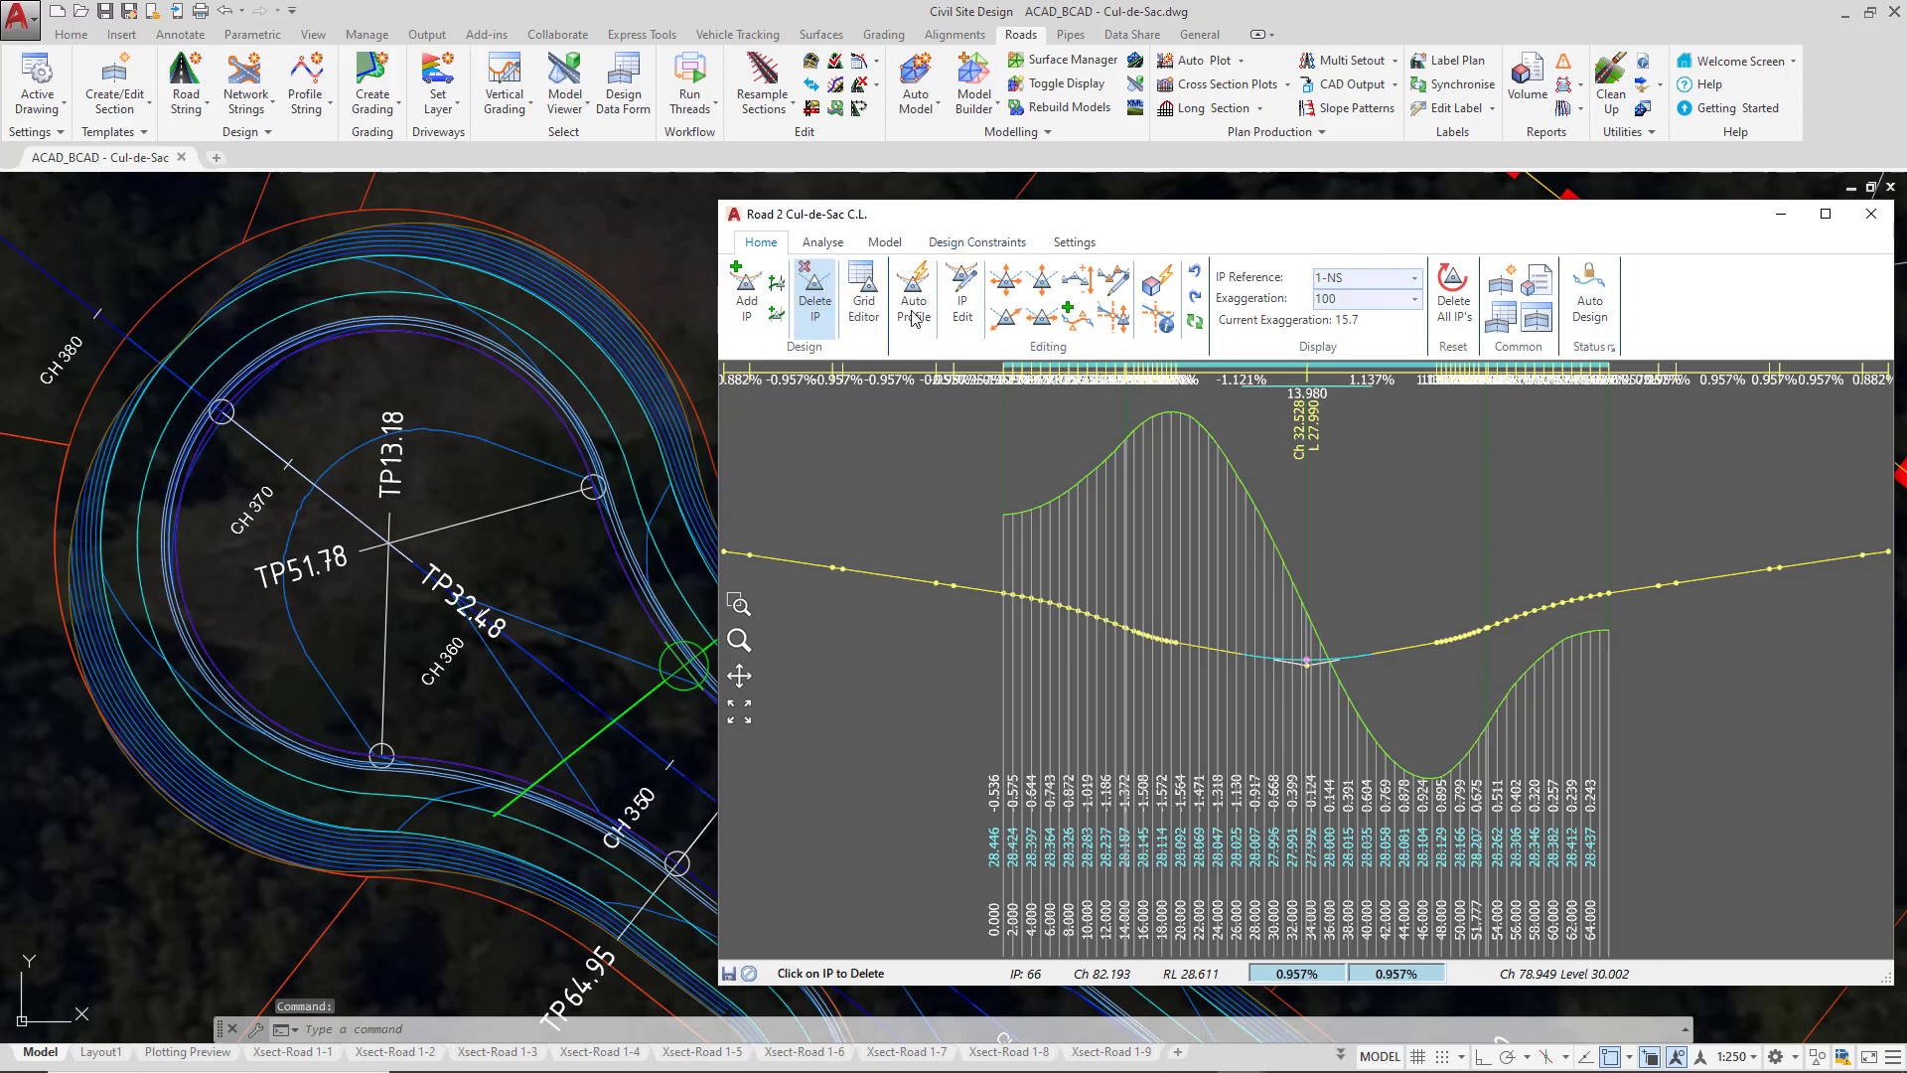
pyautogui.click(1077, 610)
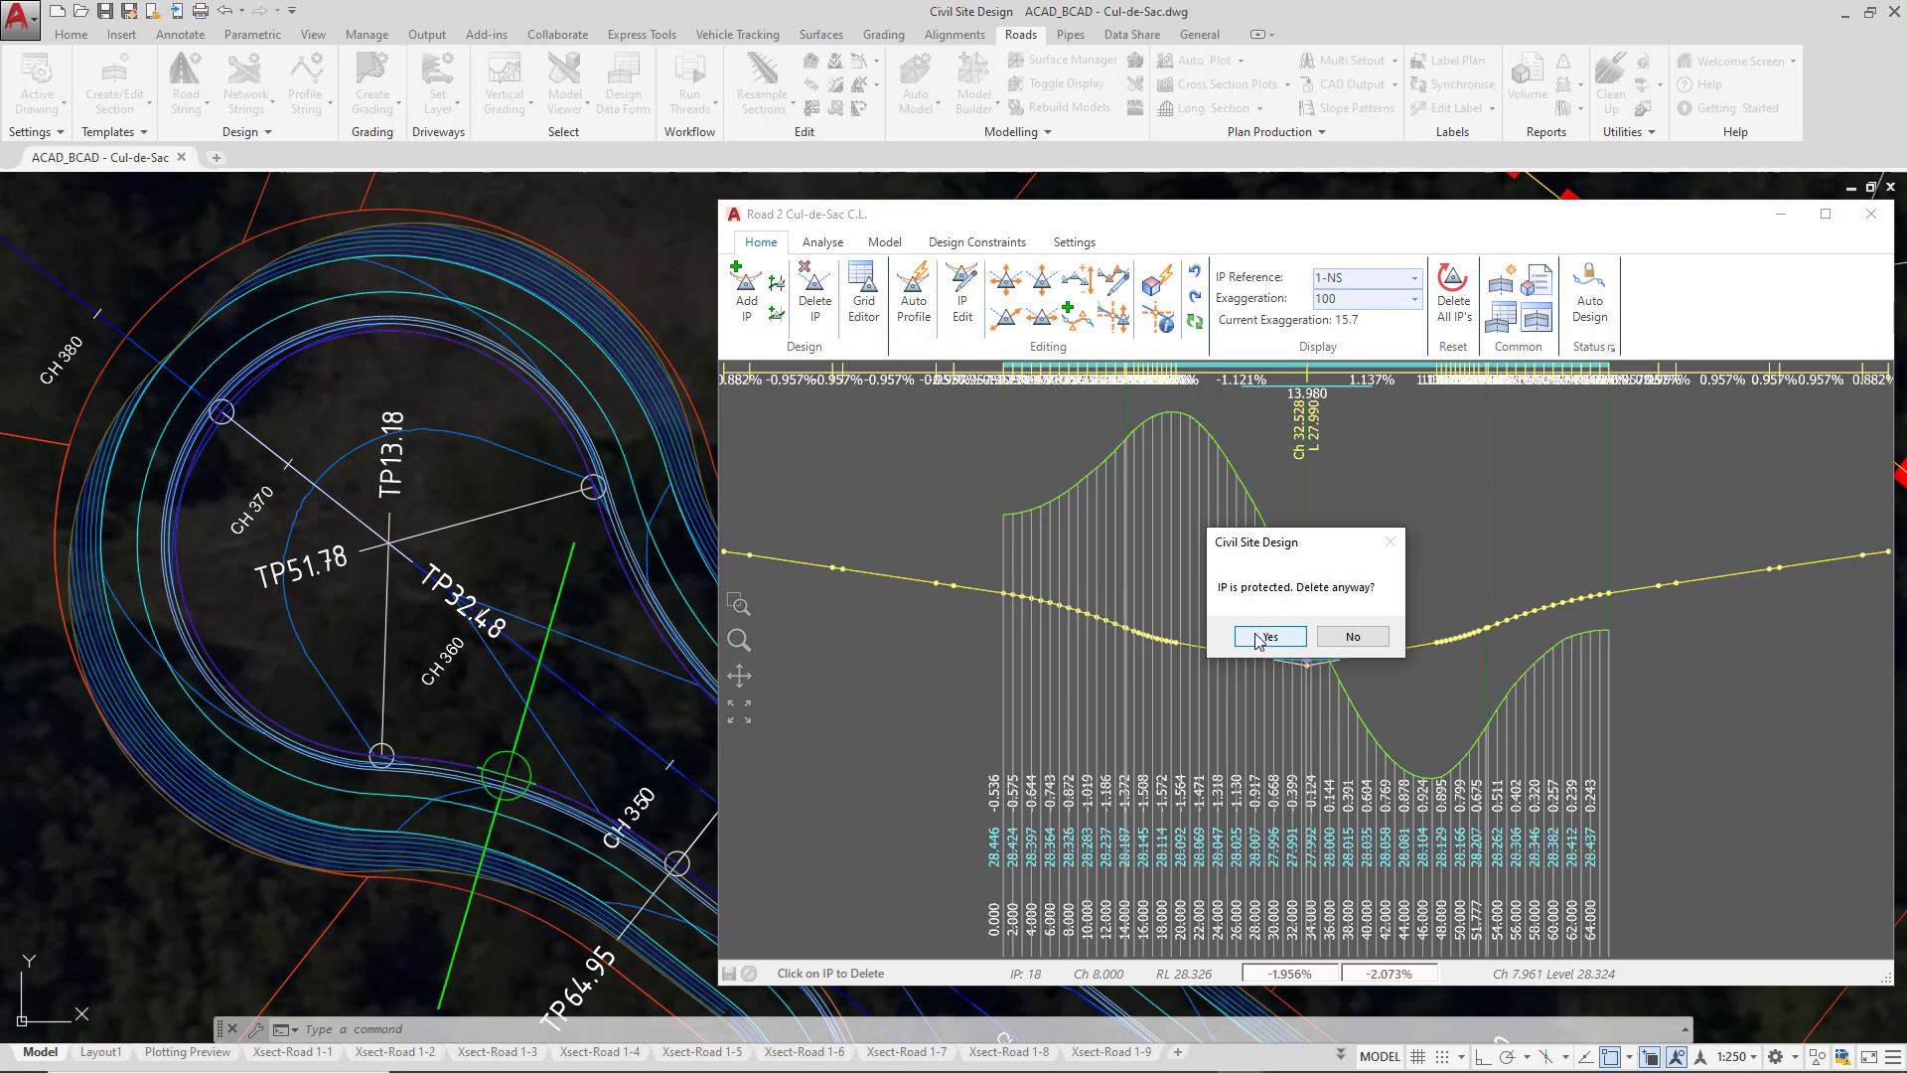
pyautogui.click(1267, 637)
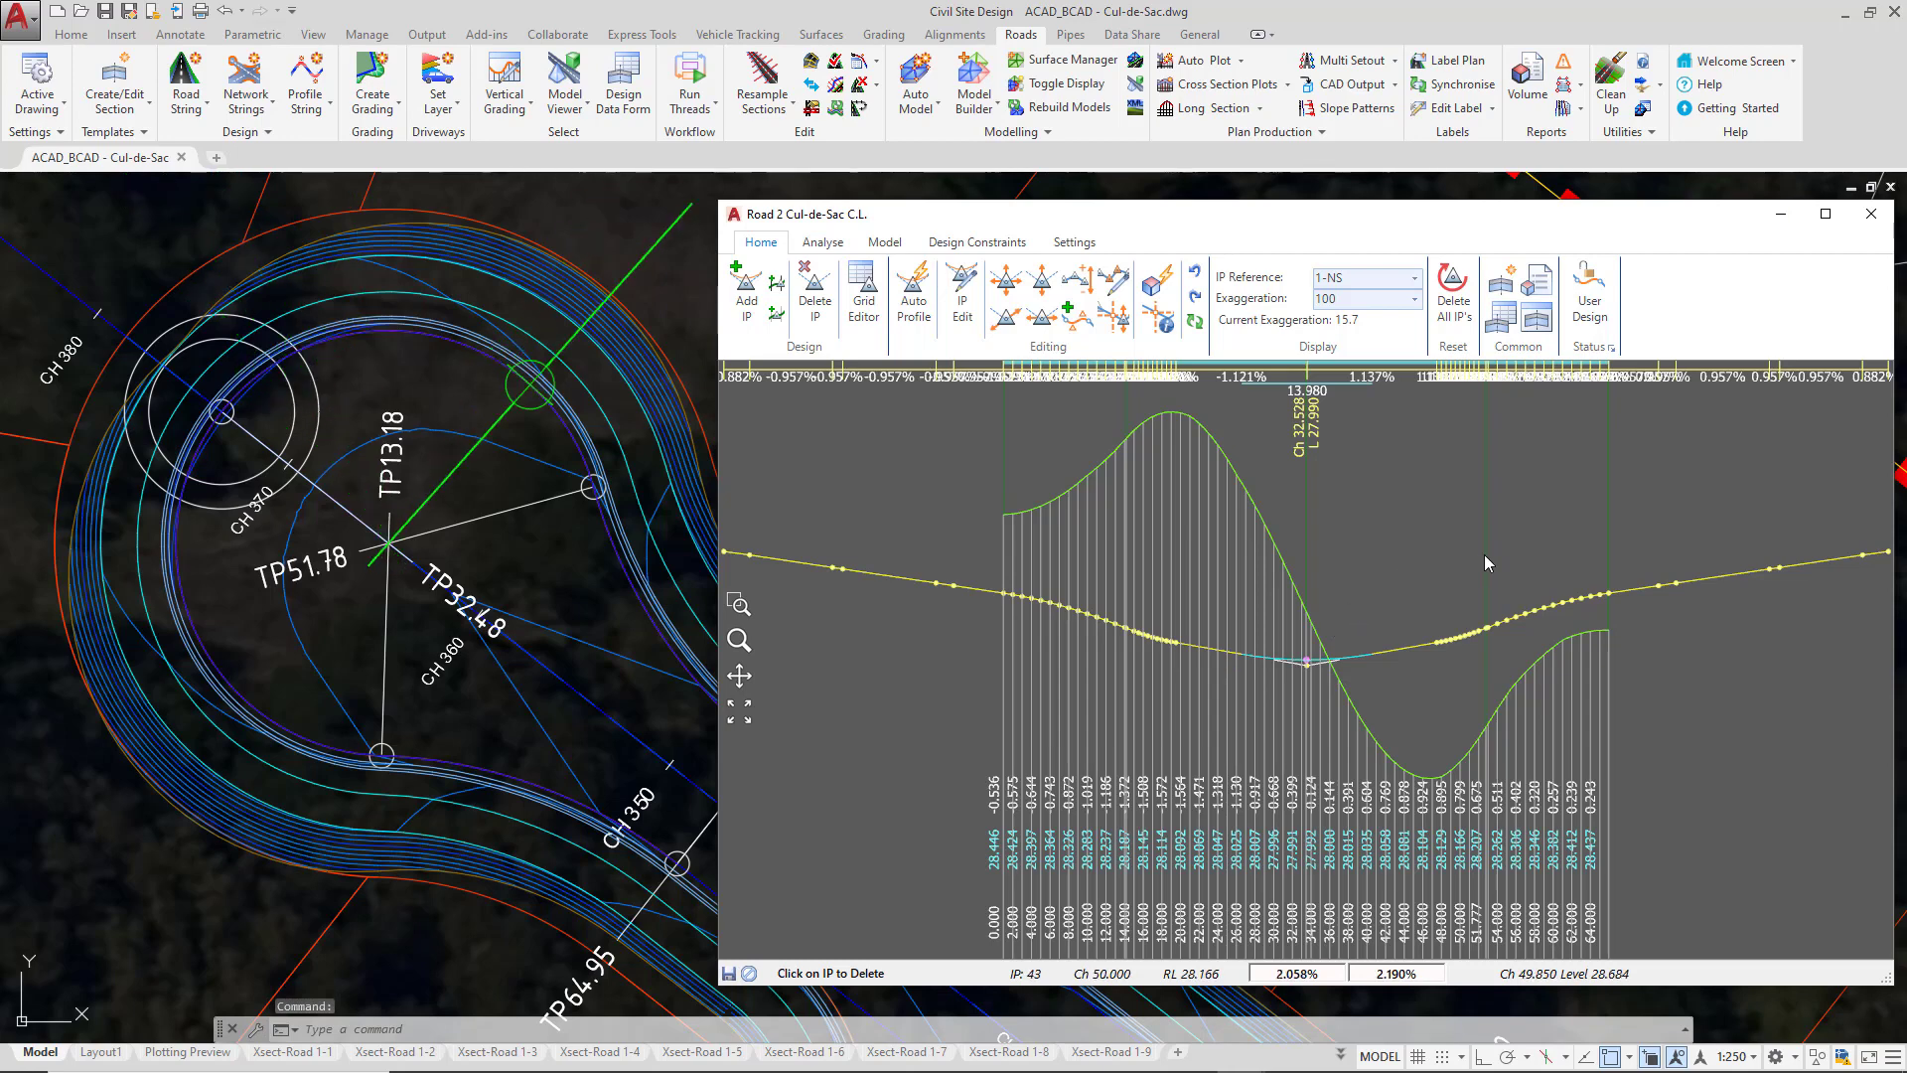
# Step: Reset the cul-de-sac's design flag to Automatic Re-Design
pyautogui.click(1587, 303)
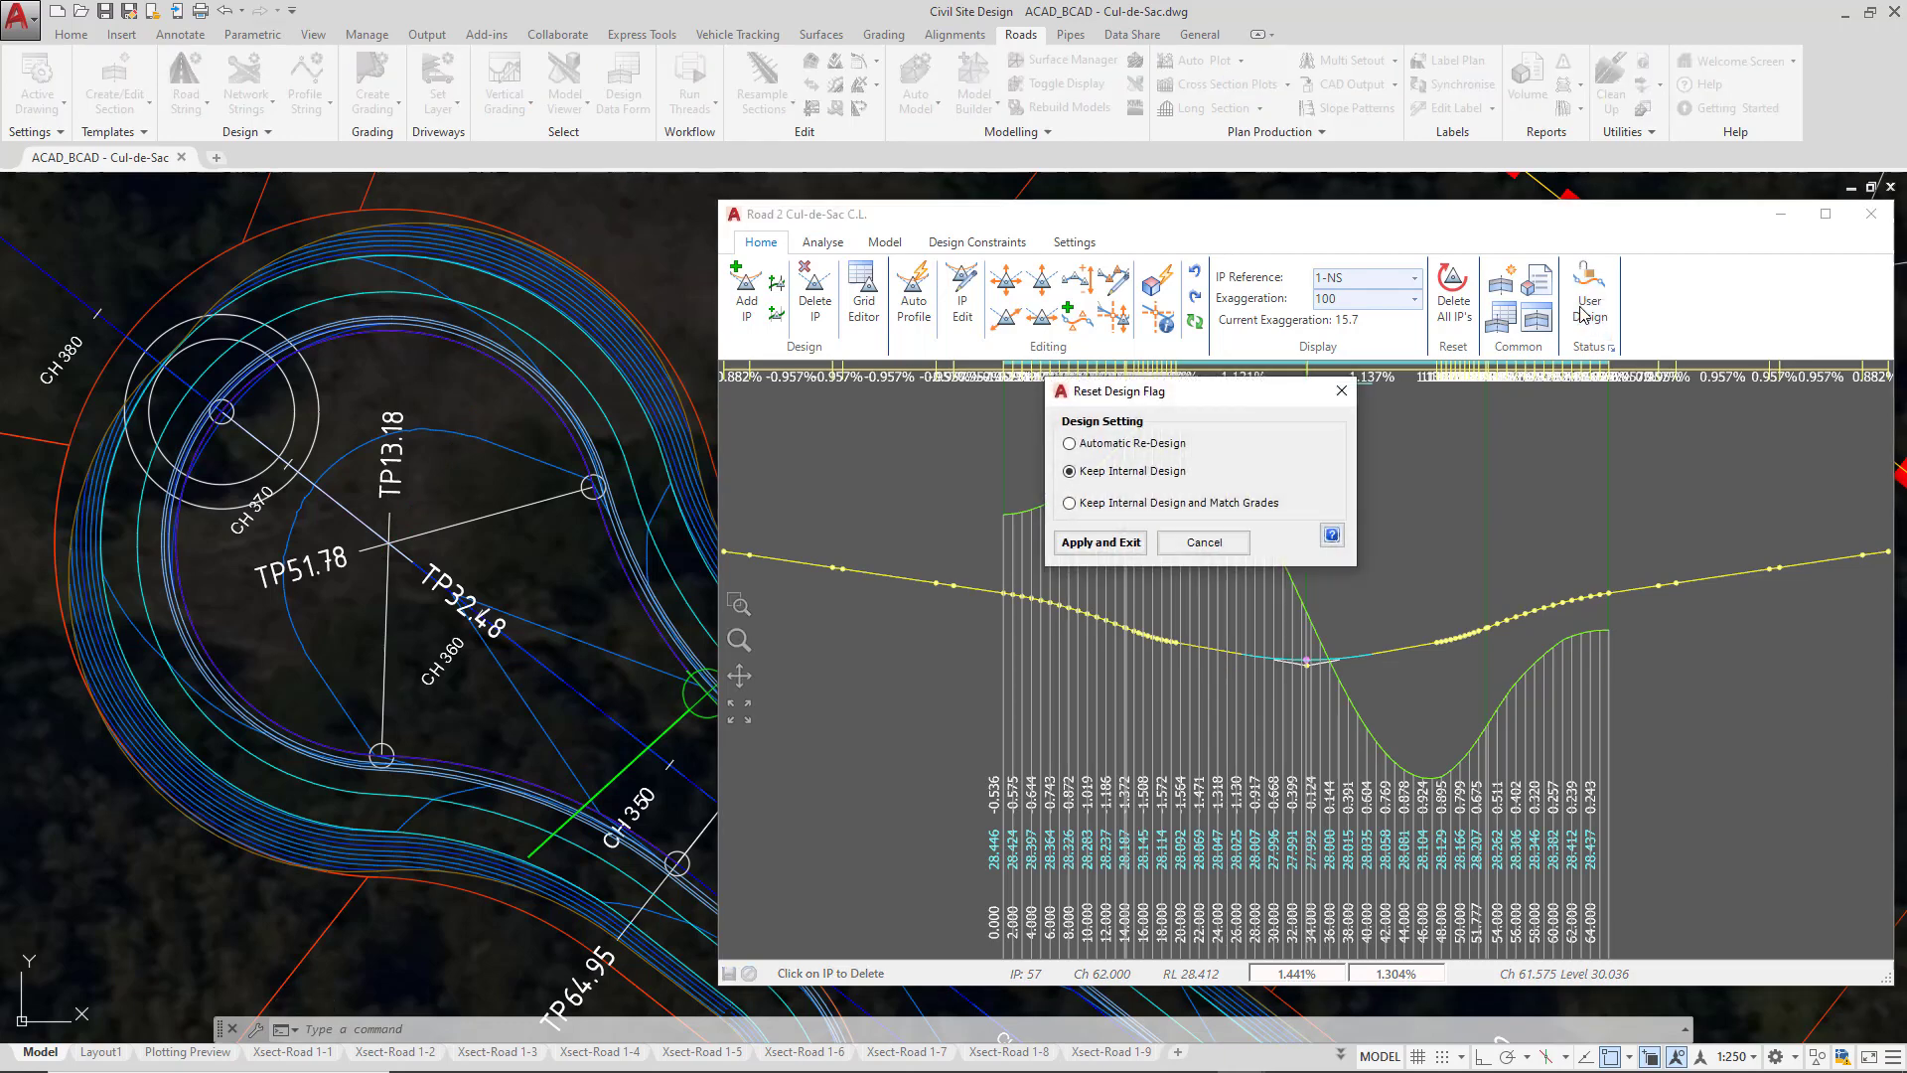
pyautogui.click(1128, 444)
pyautogui.click(1111, 543)
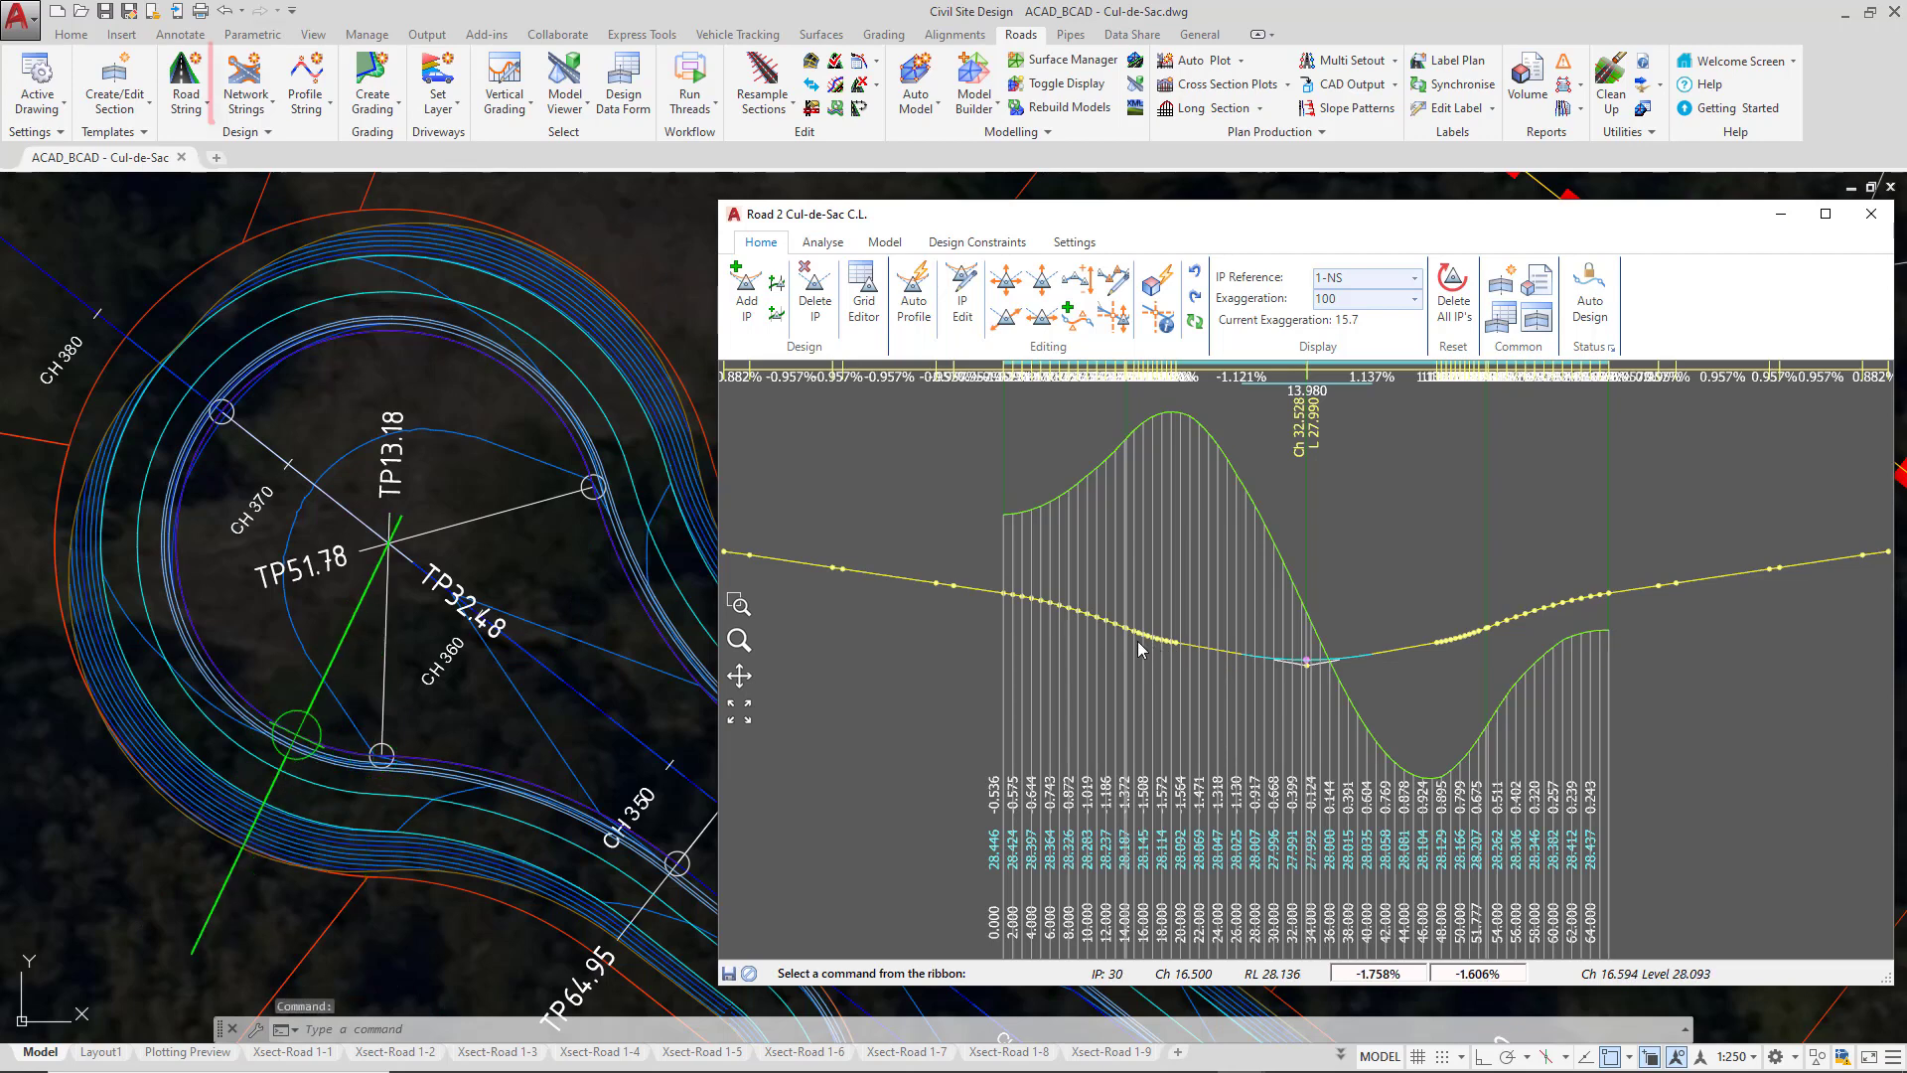
# Step: Open the existing Road 2 cul-de-sac for editing and keep its plan geometry in view
pyautogui.click(239, 110)
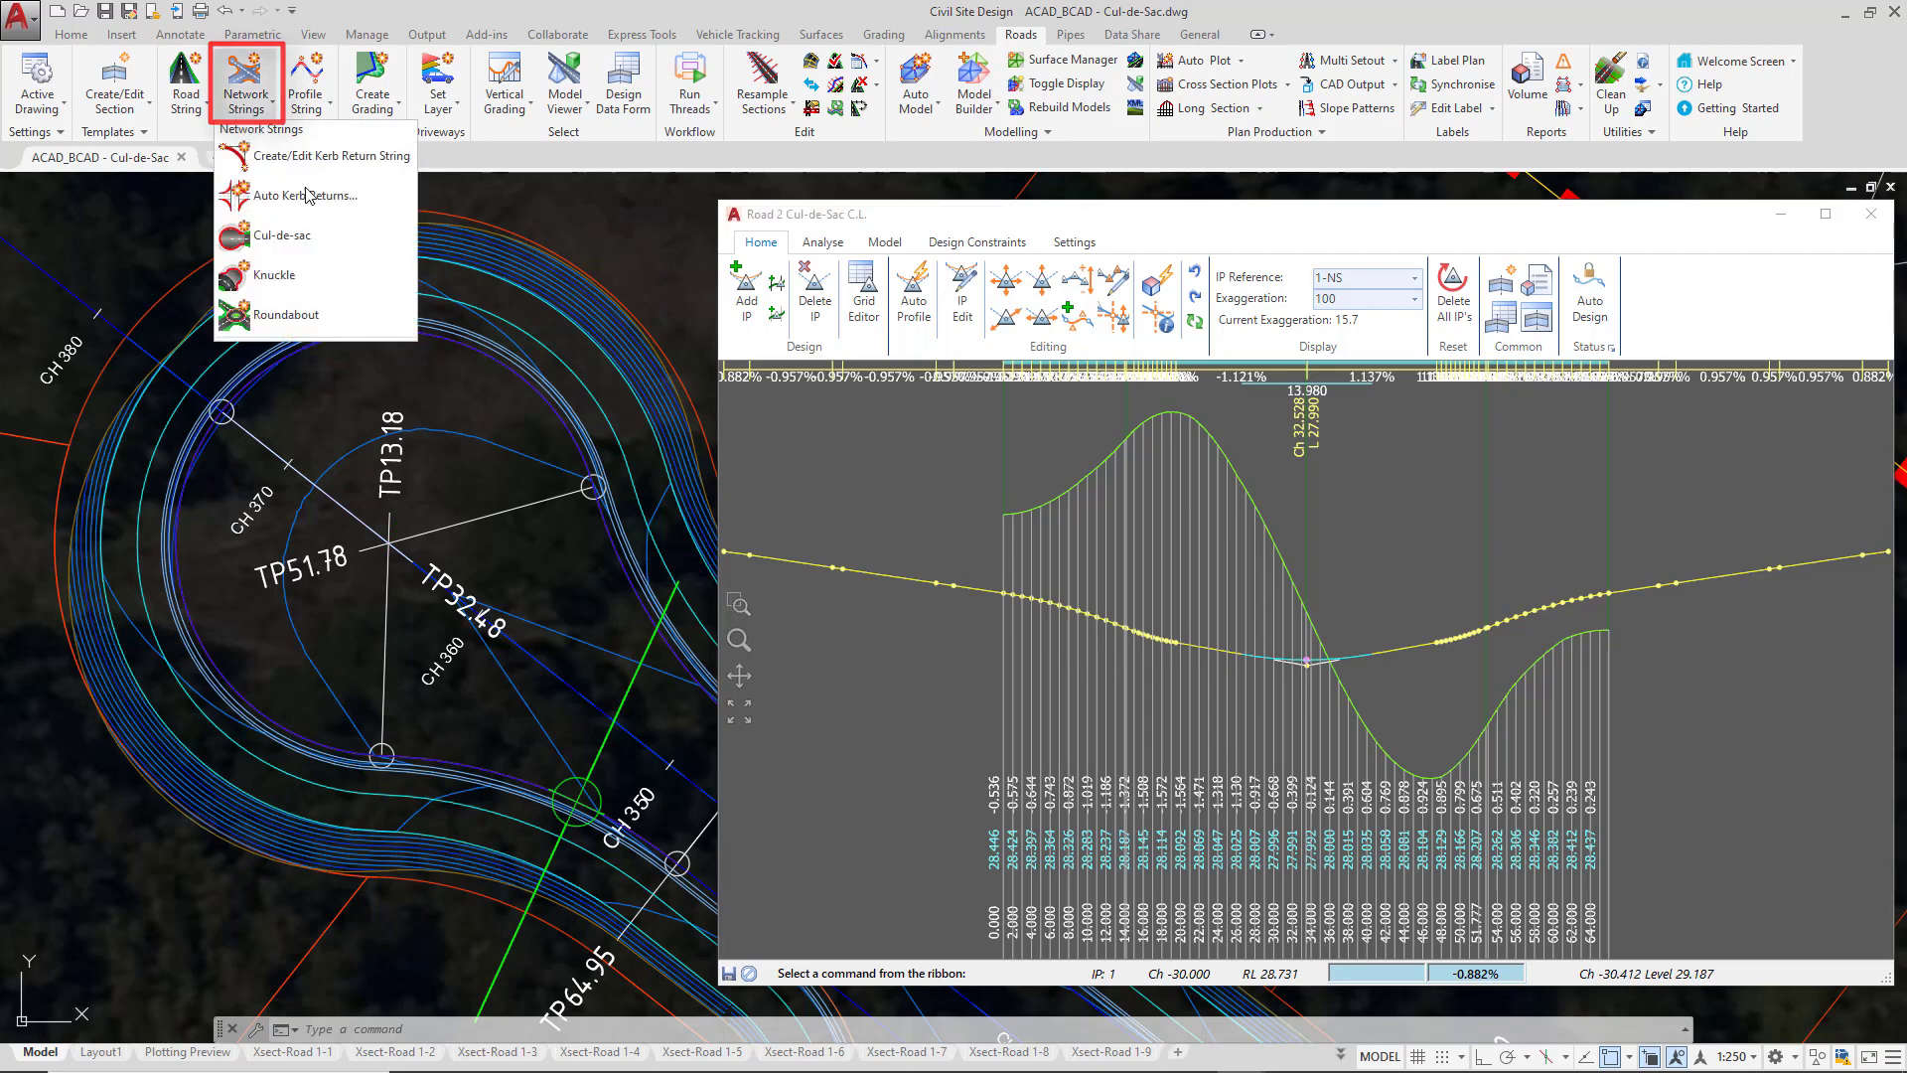
pyautogui.click(288, 235)
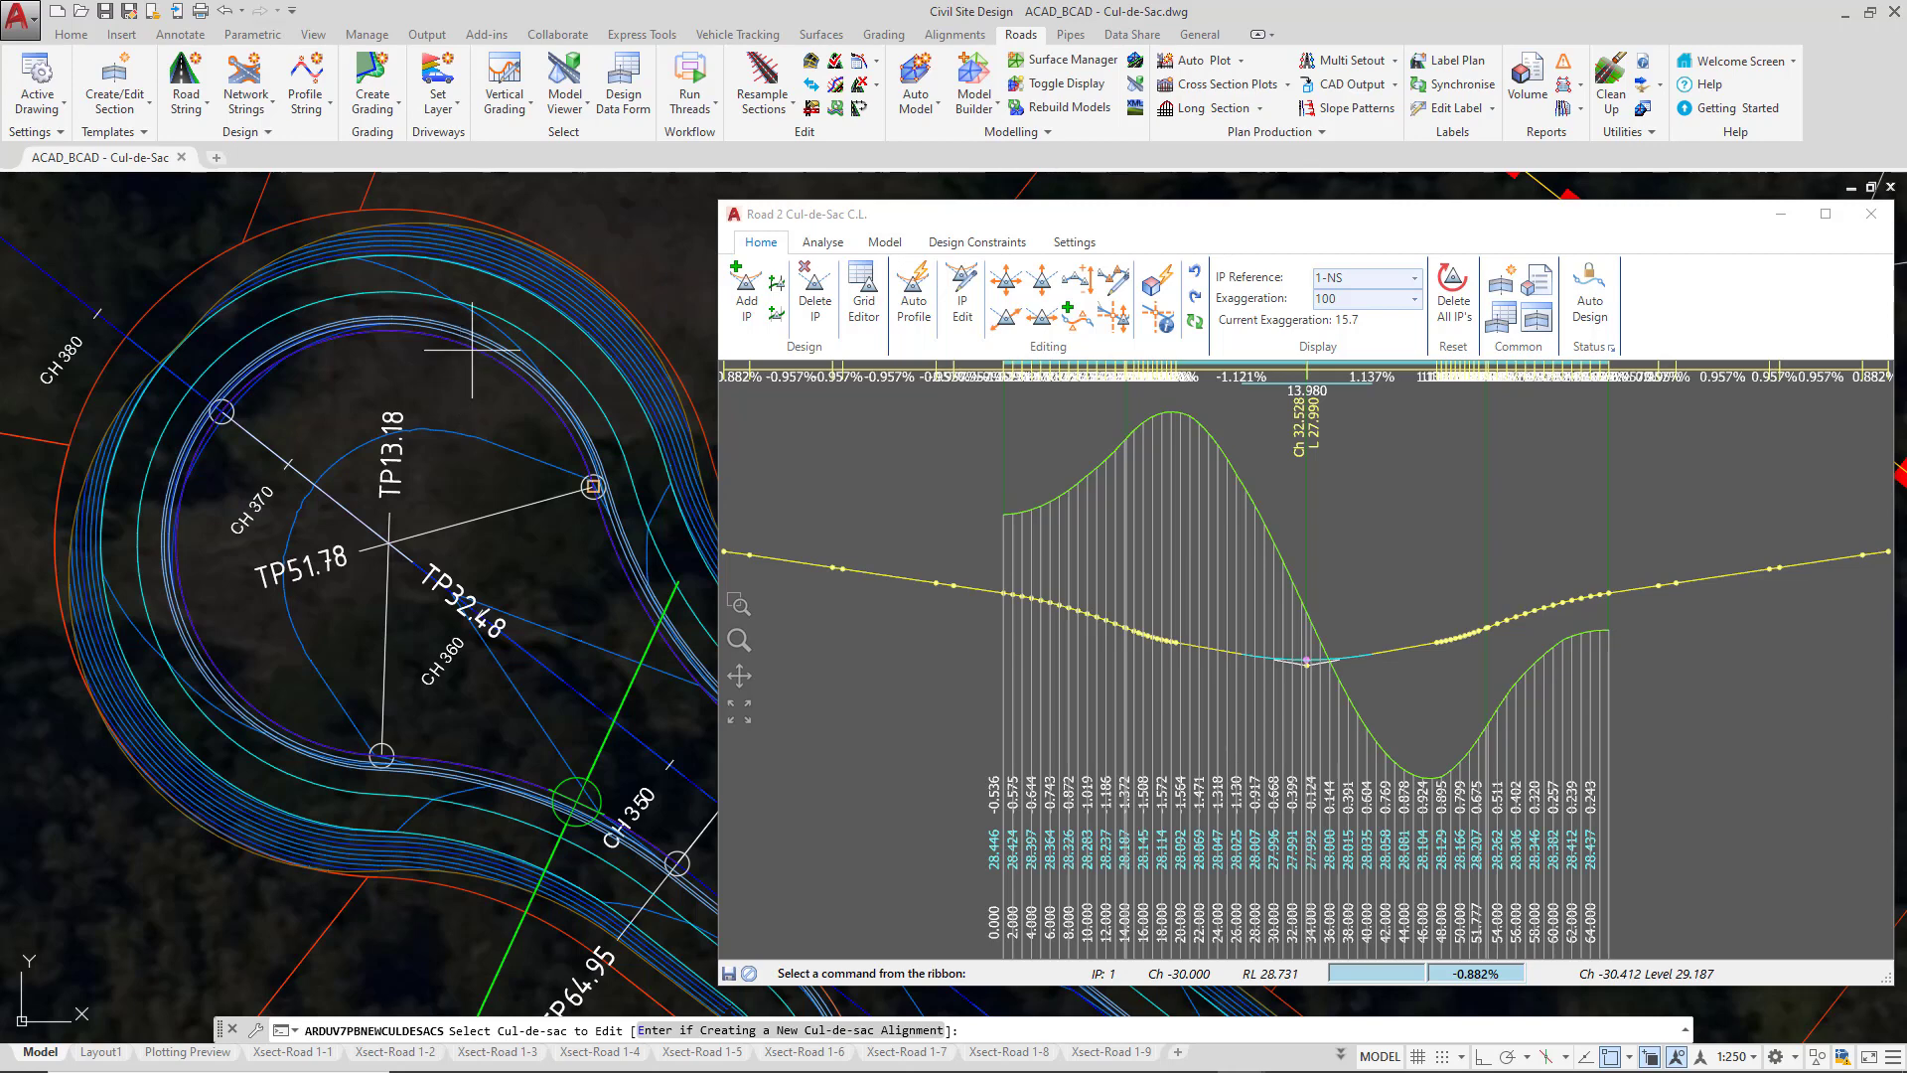
pyautogui.click(472, 350)
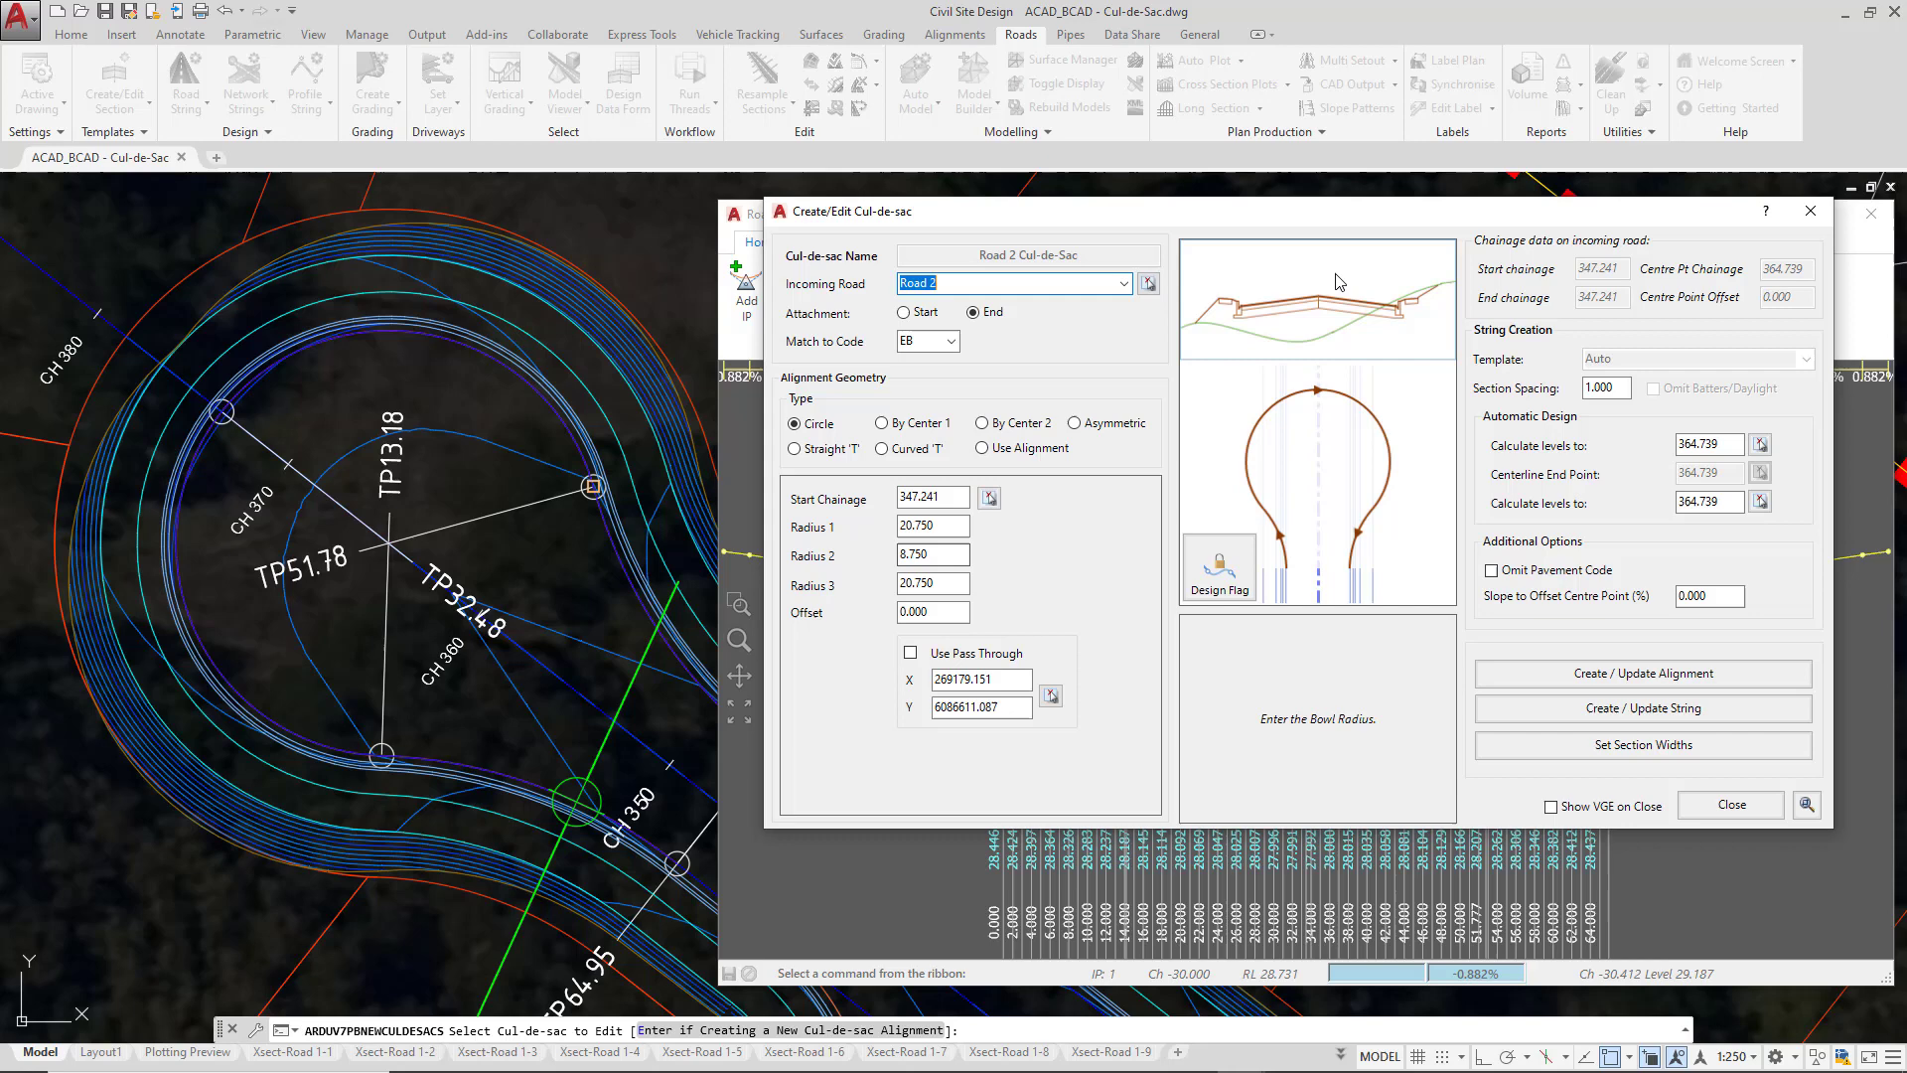
pyautogui.moveTo(1334, 218); pyautogui.dragTo(682, 337)
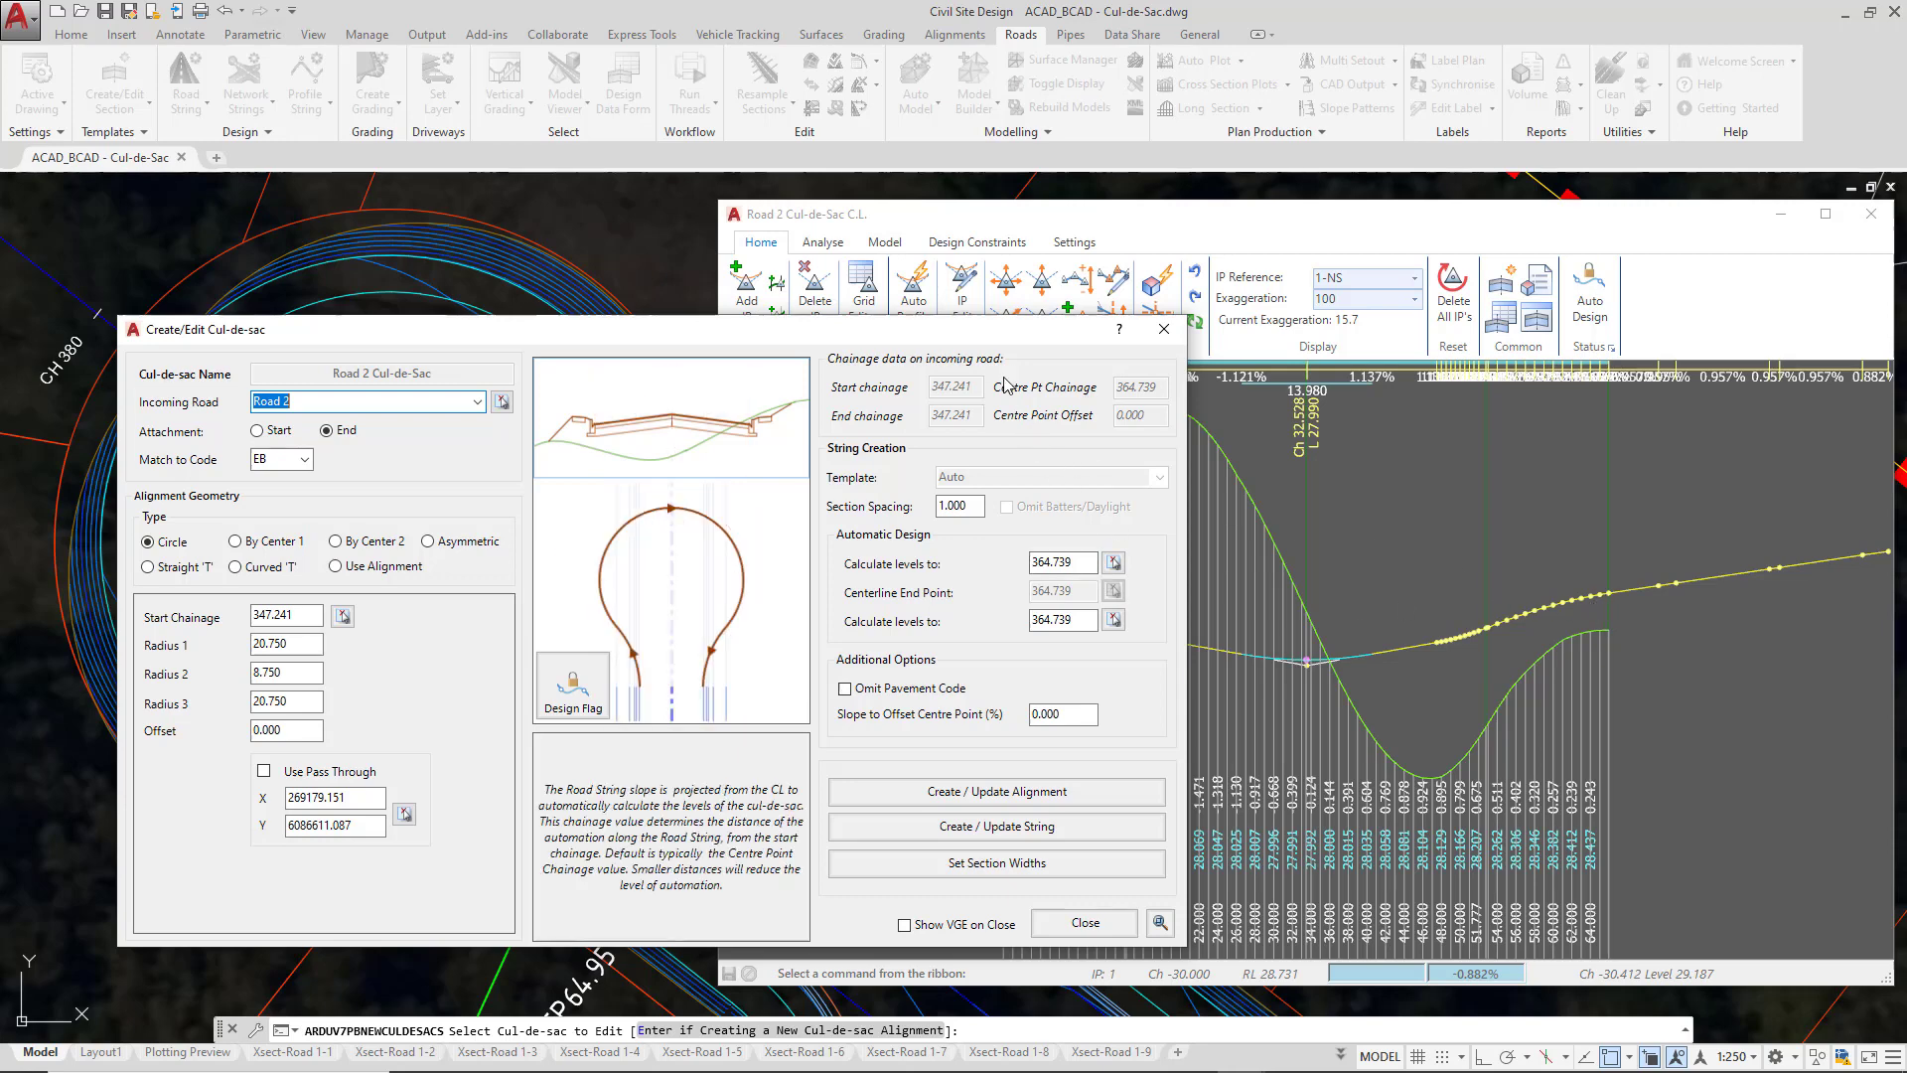
pyautogui.moveTo(1017, 332); pyautogui.dragTo(1637, 293)
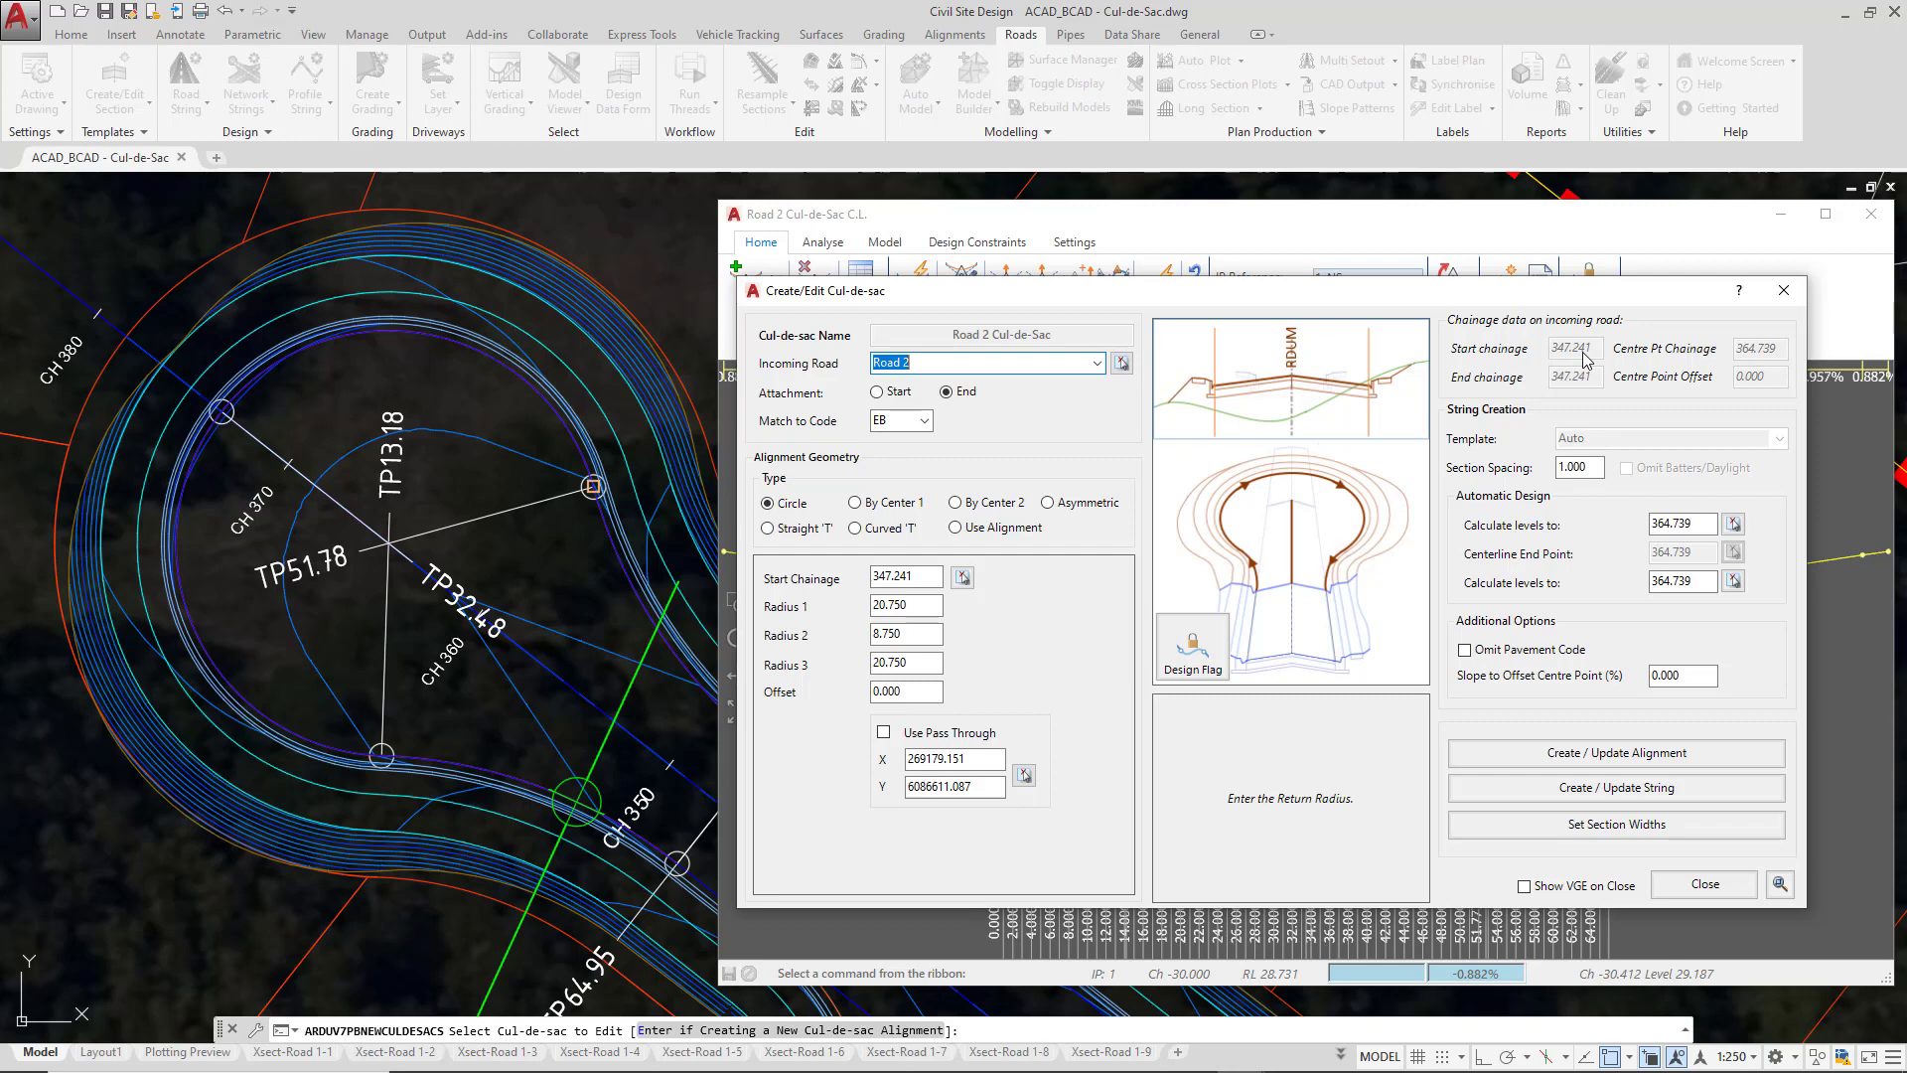
# Step: Set both automatic design level limits to chainage 348.241, update the cul-de-sac string and close its settings
pyautogui.click(1678, 523)
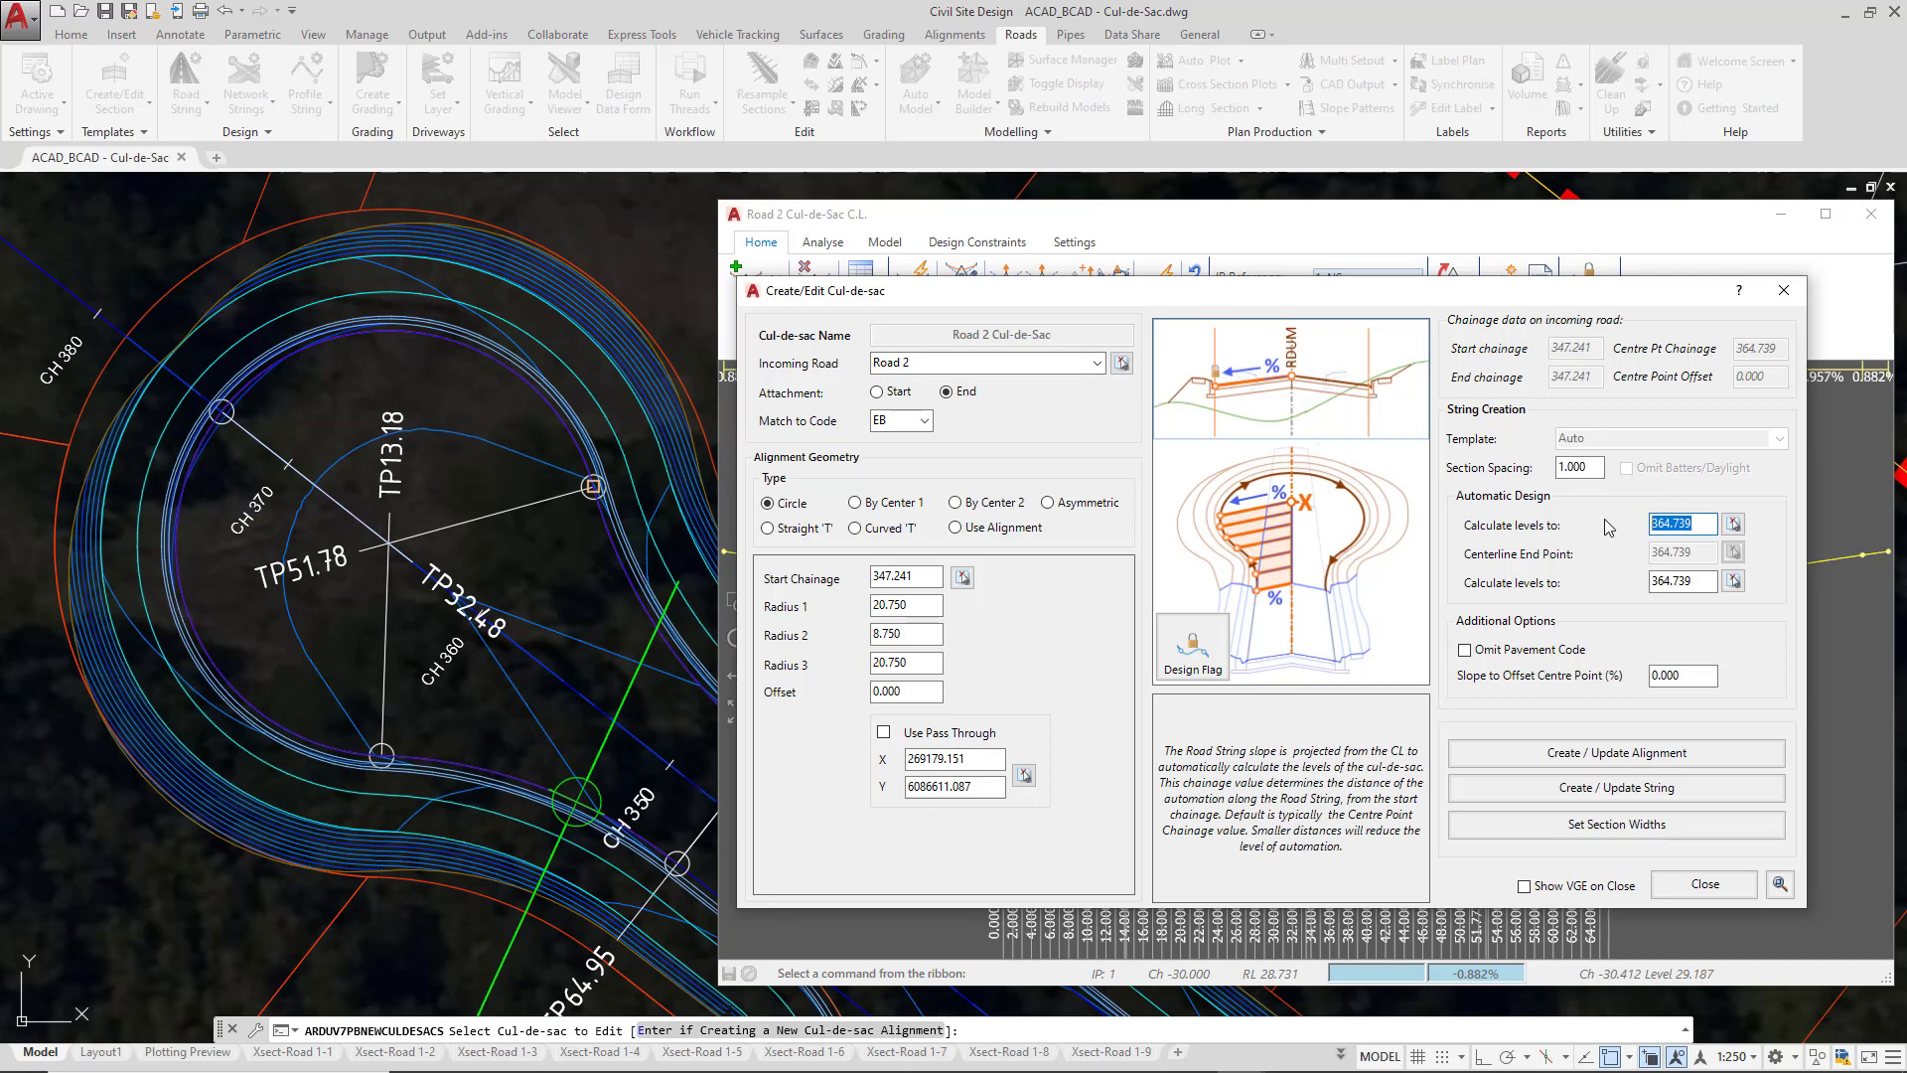
pyautogui.write('348.241')
pyautogui.click(1688, 586)
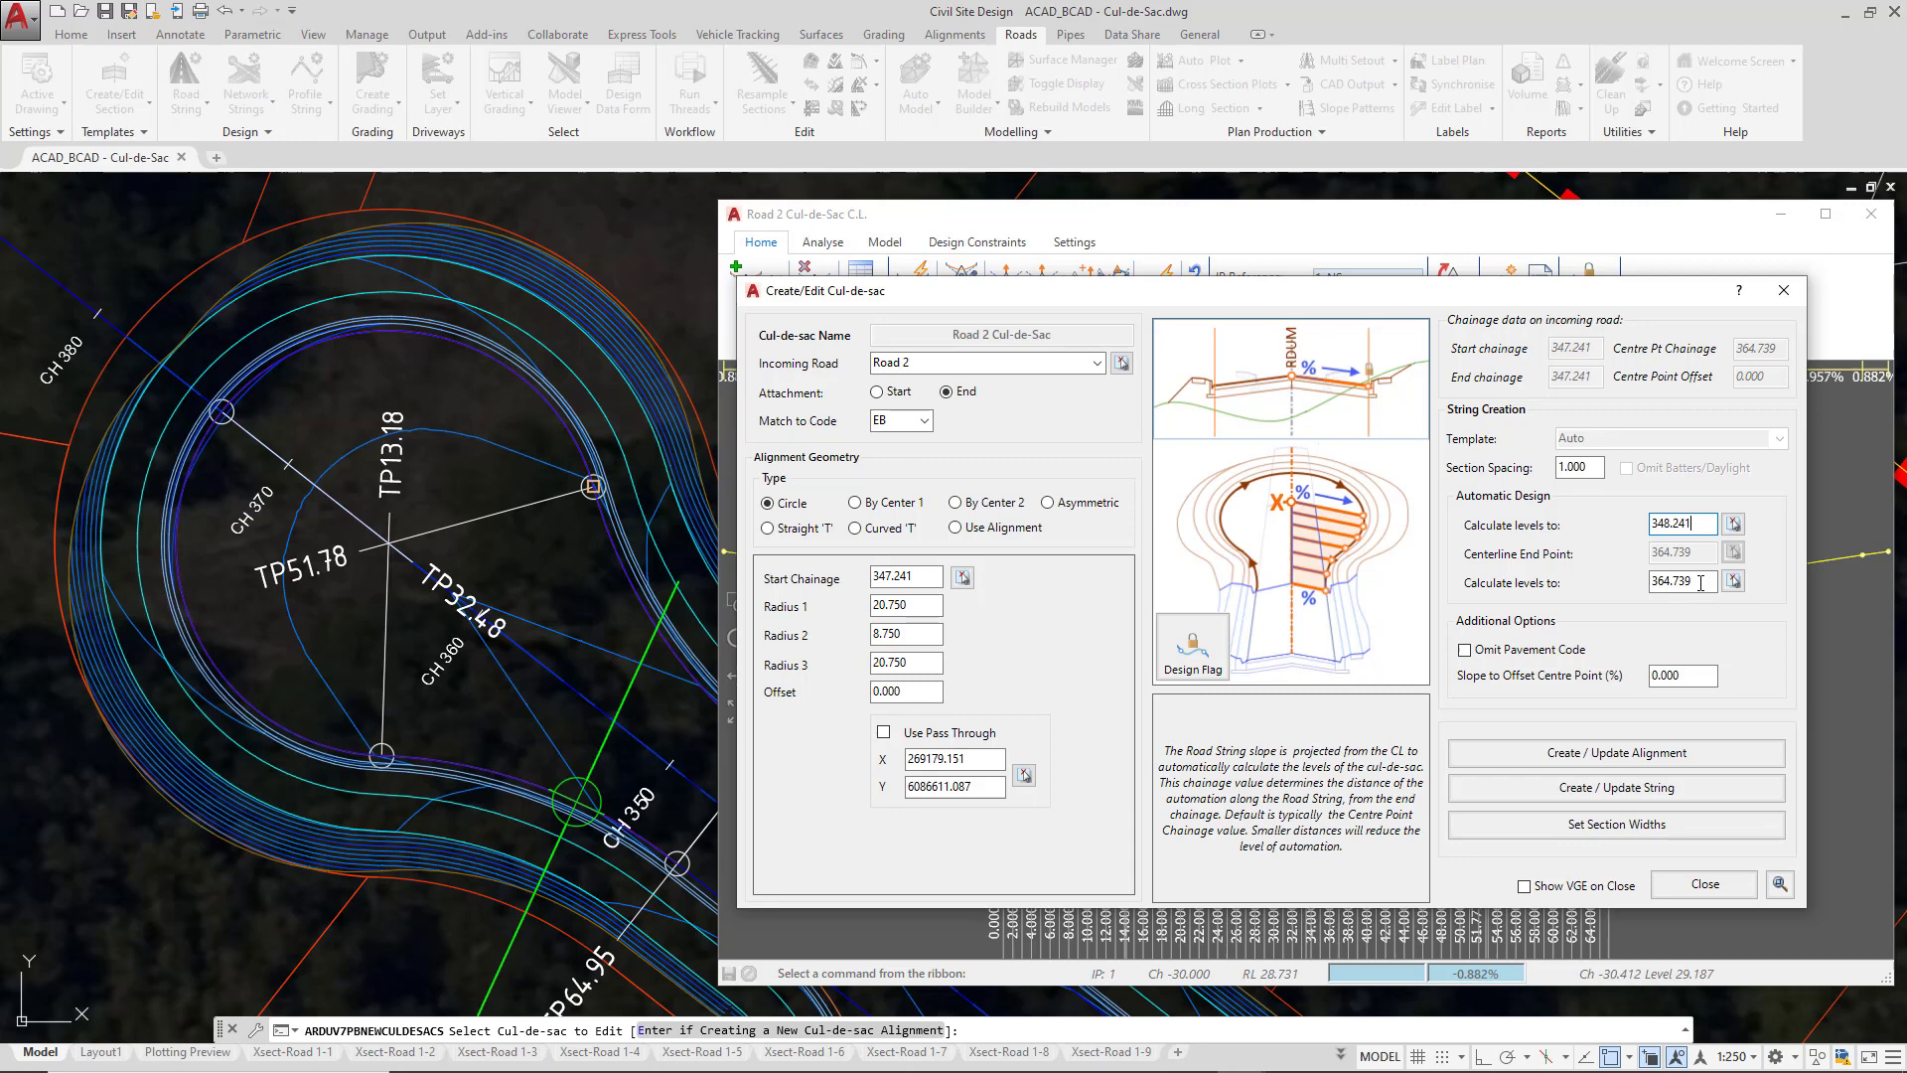
pyautogui.write('348.241')
pyautogui.click(1615, 792)
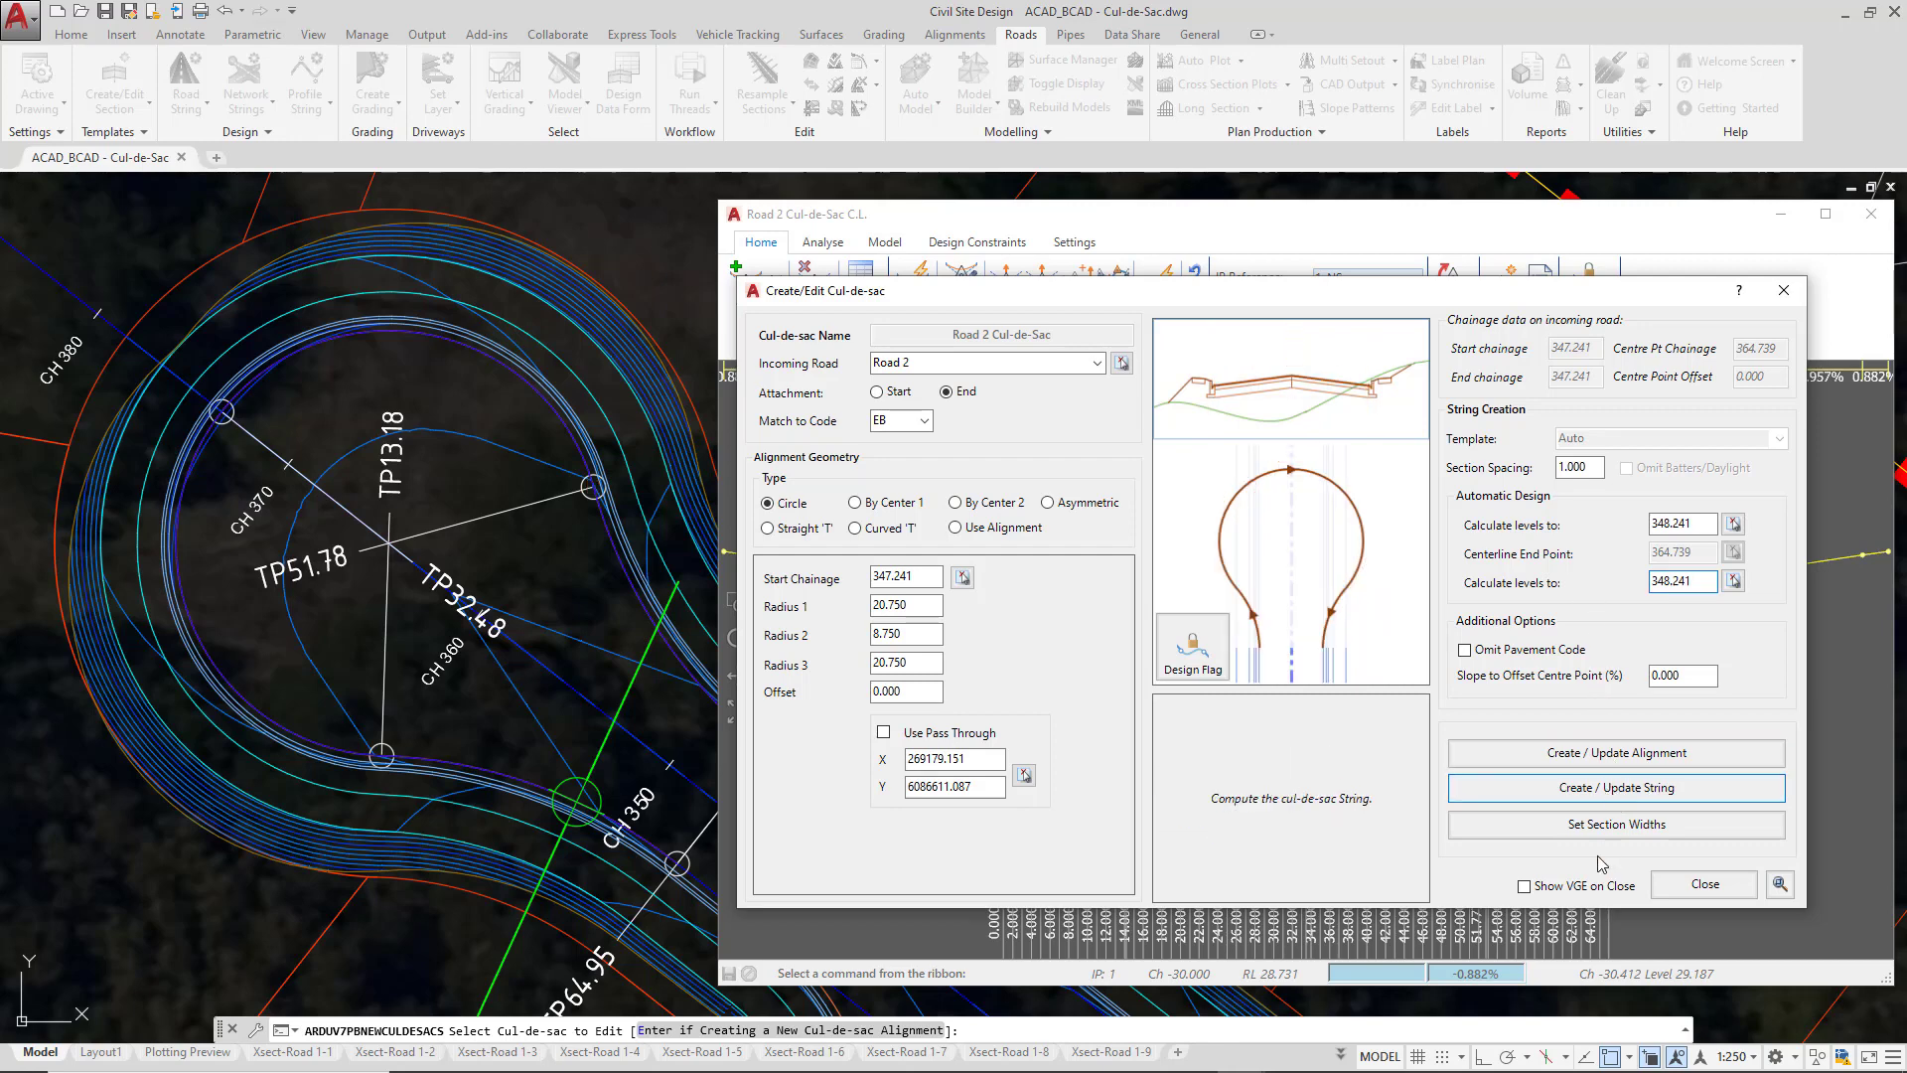
pyautogui.click(1701, 885)
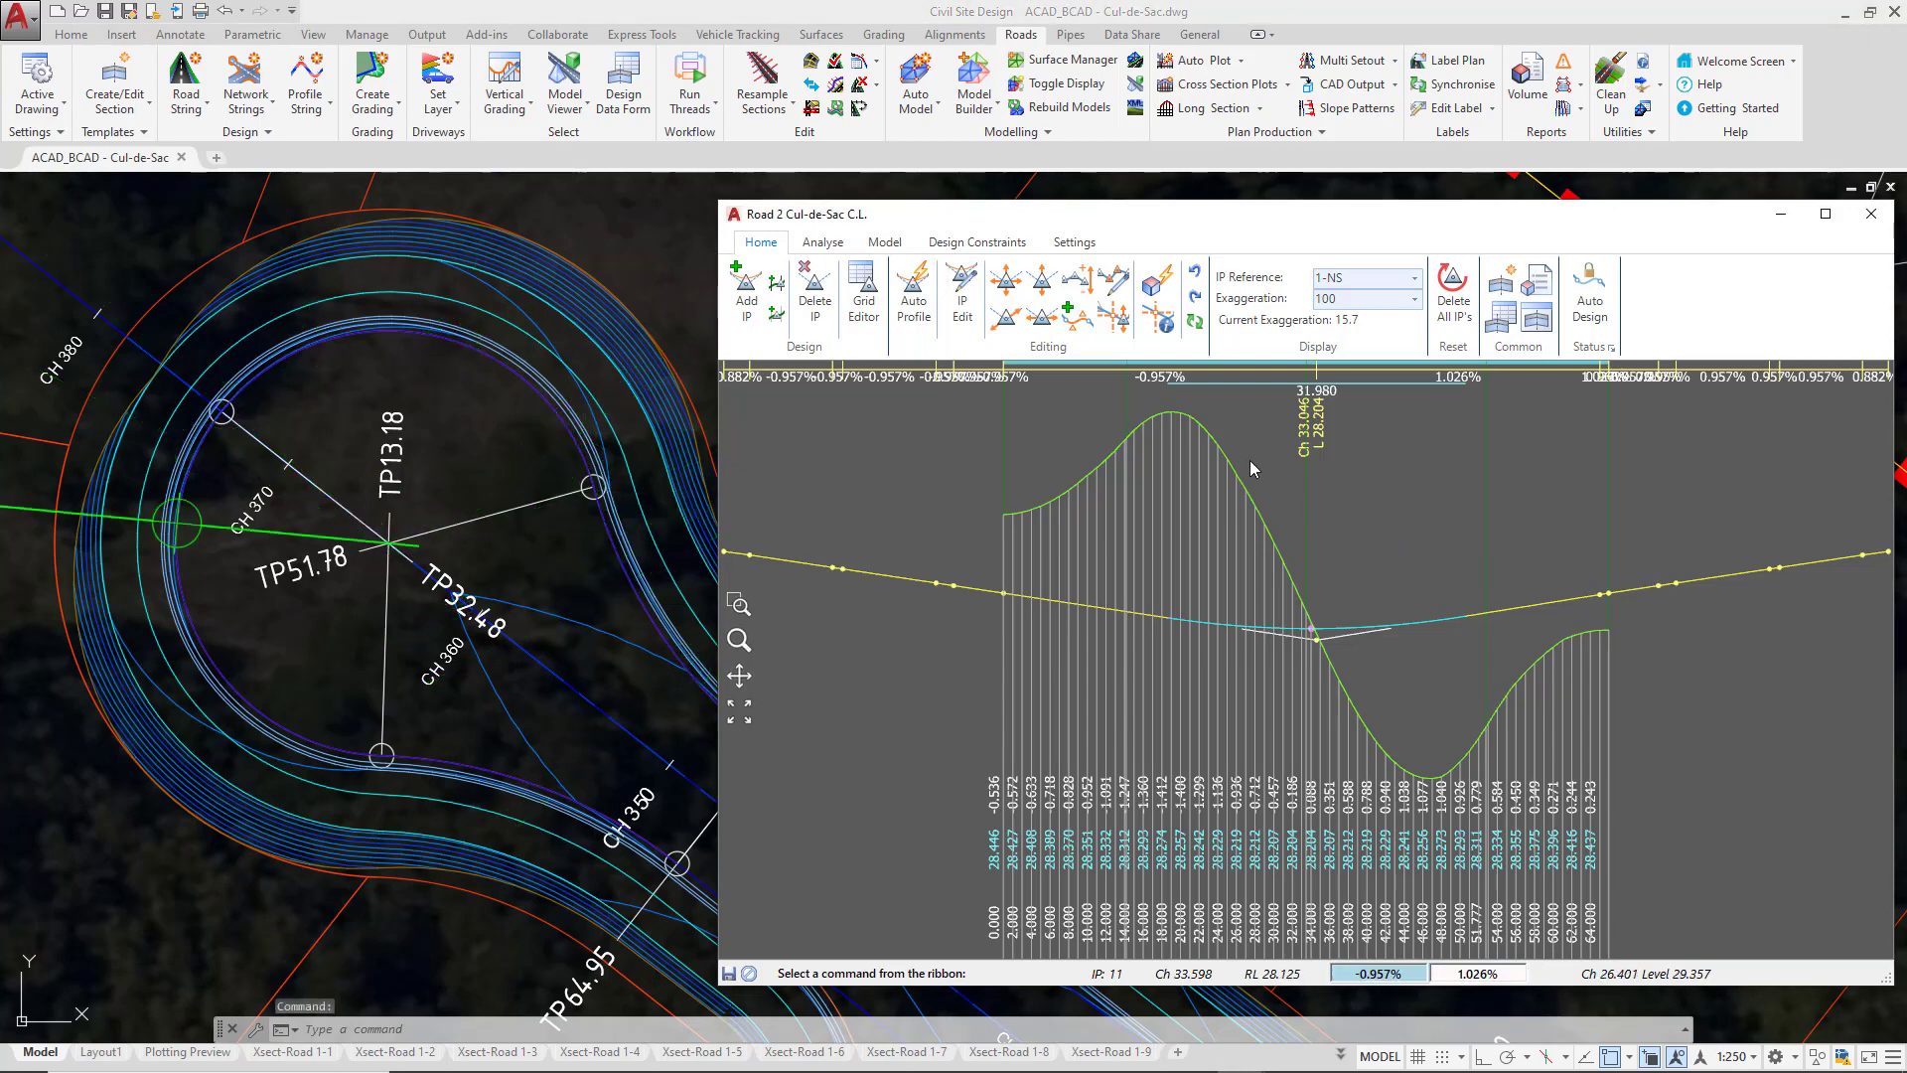
# Step: Open the cul-de-sac's cross section at chainage 24.000 and examine the crossfall between the LEB and RDUM codes
pyautogui.rightClick(1231, 427)
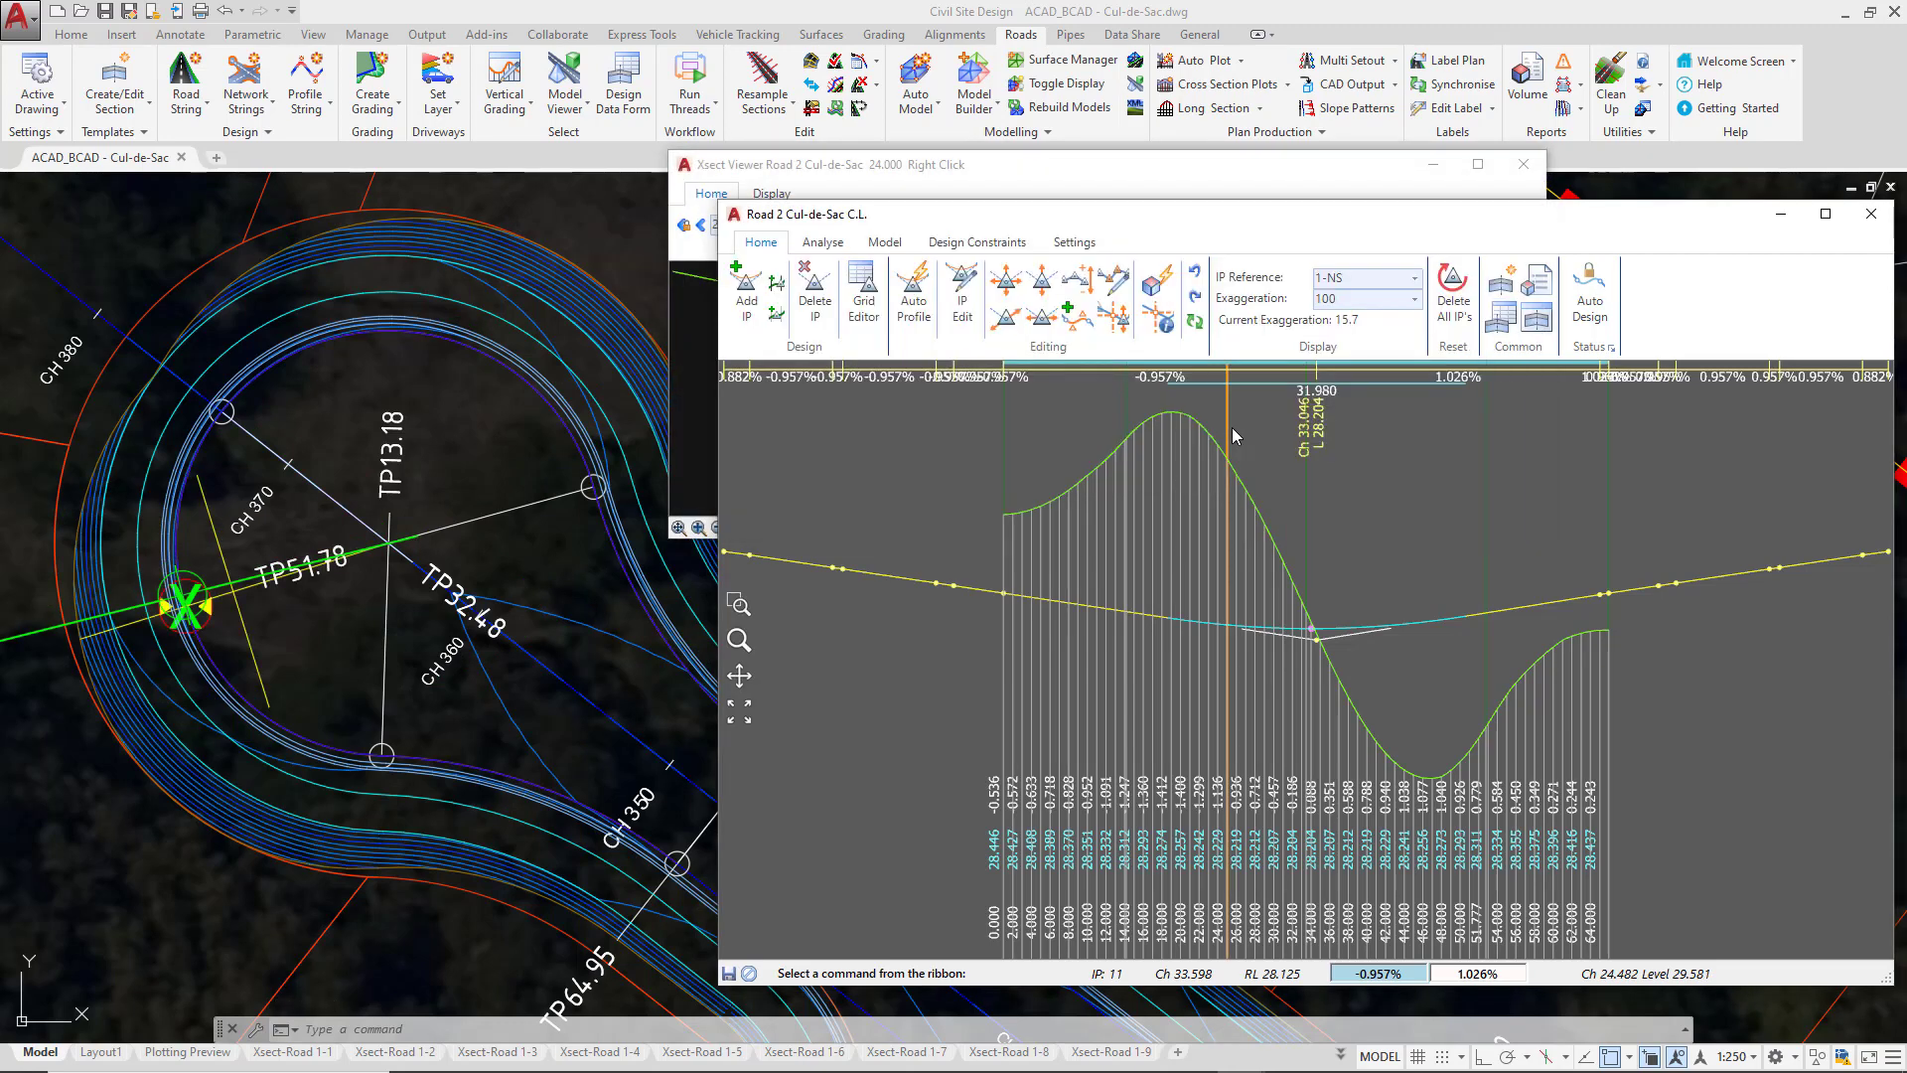
pyautogui.moveTo(1033, 179); pyautogui.dragTo(382, 614)
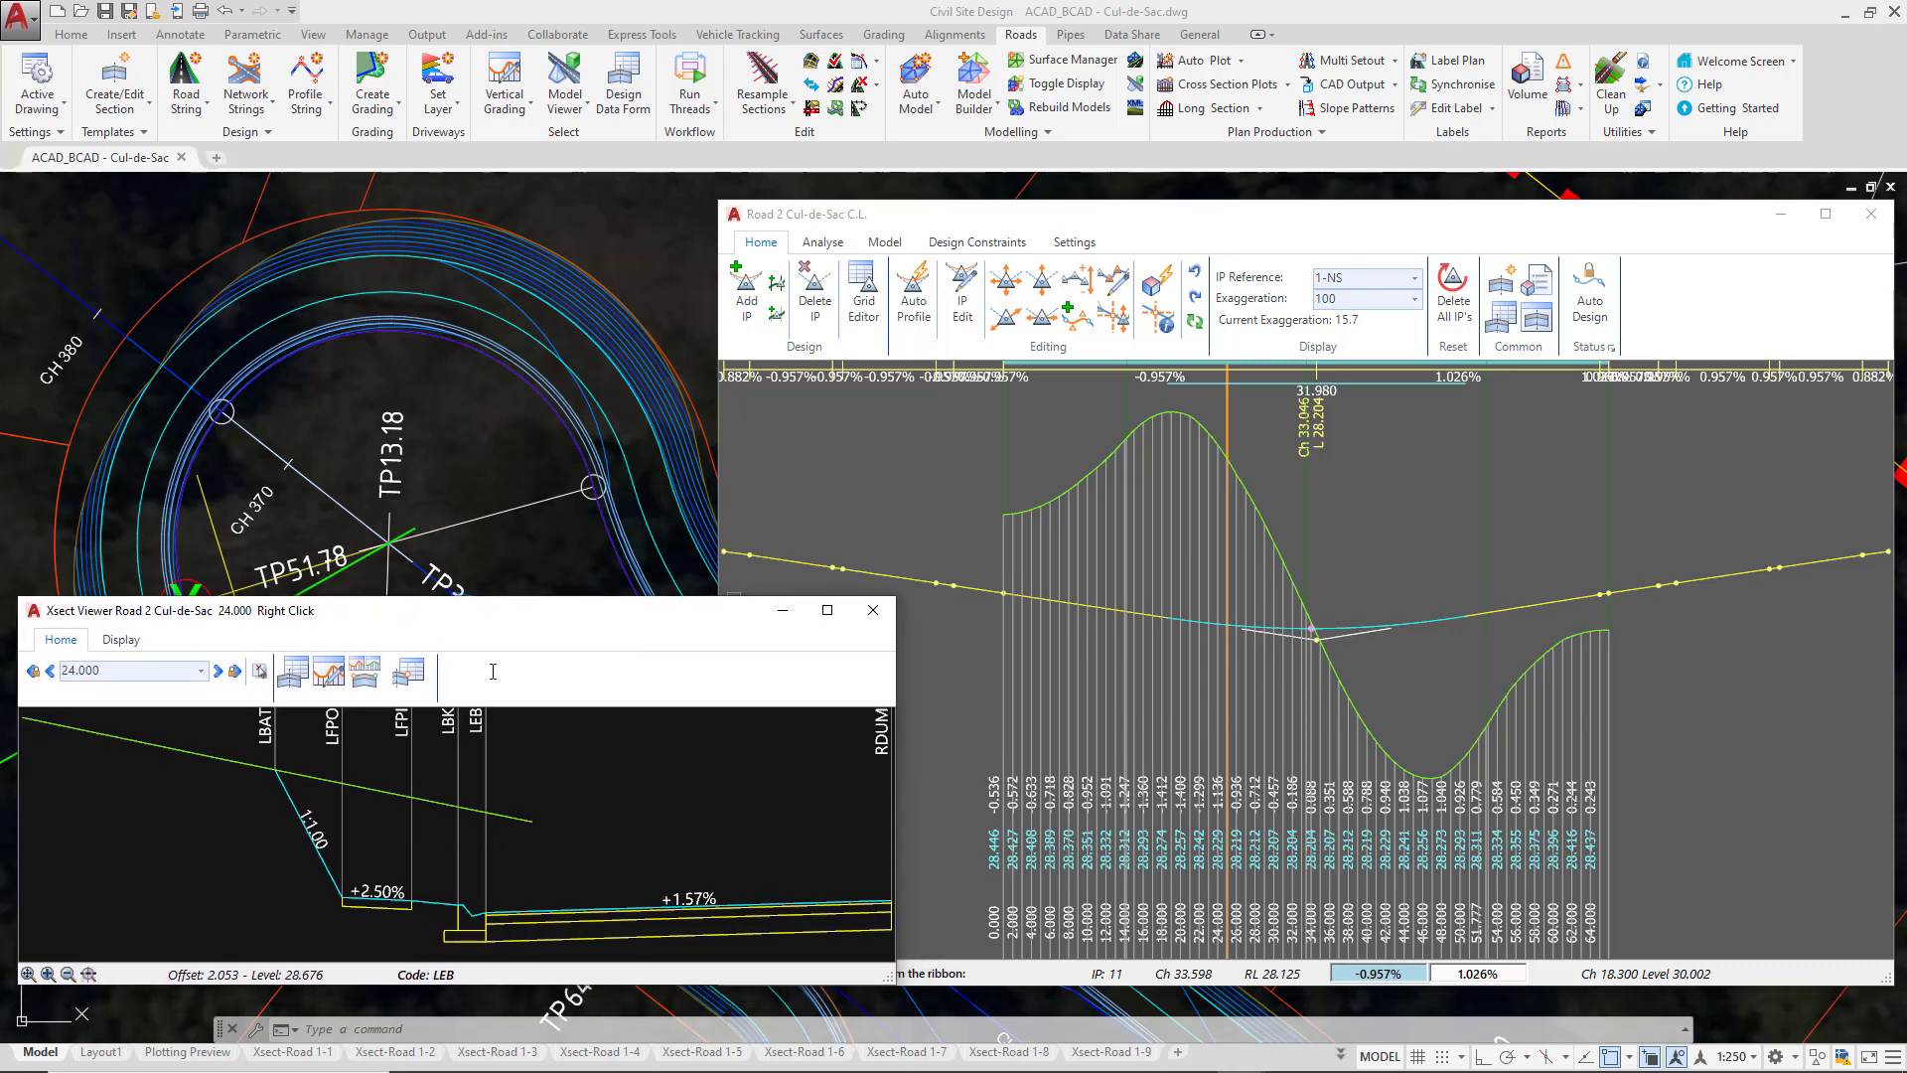
pyautogui.click(121, 639)
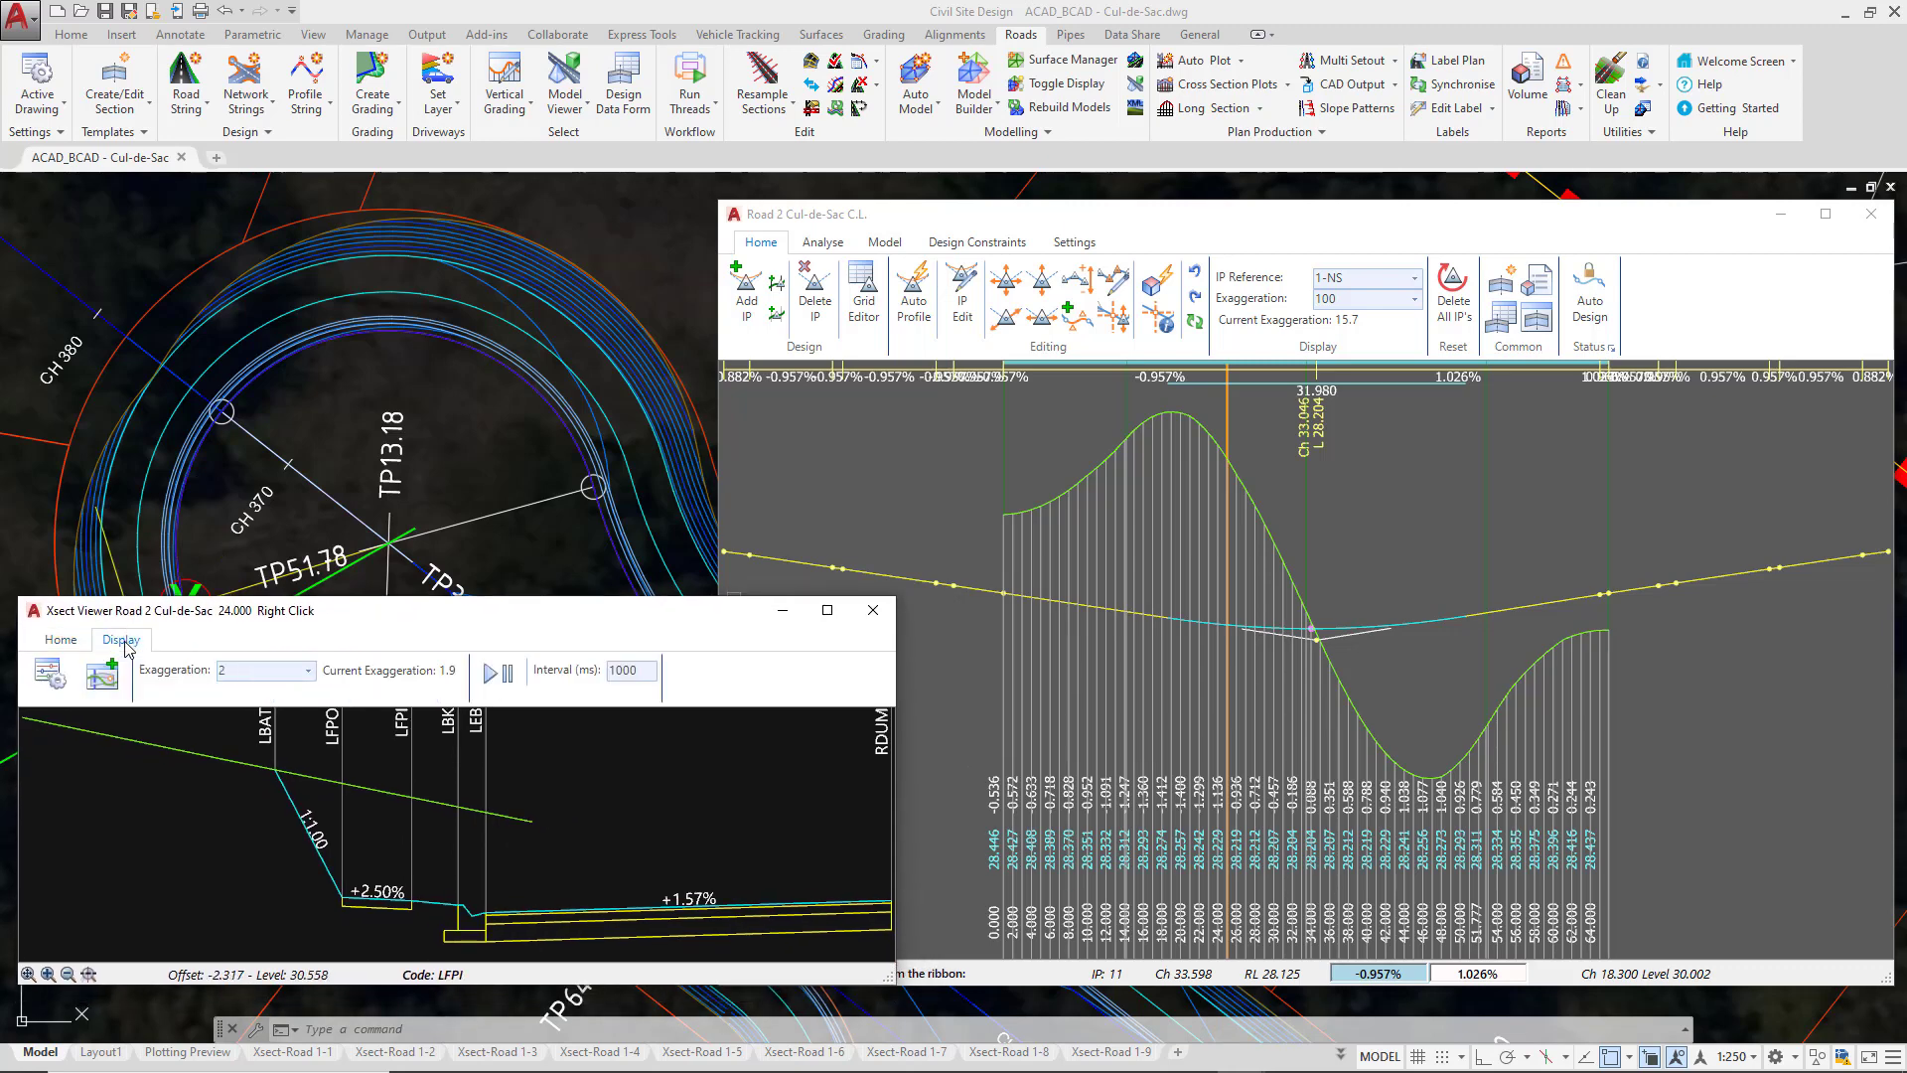
pyautogui.click(308, 671)
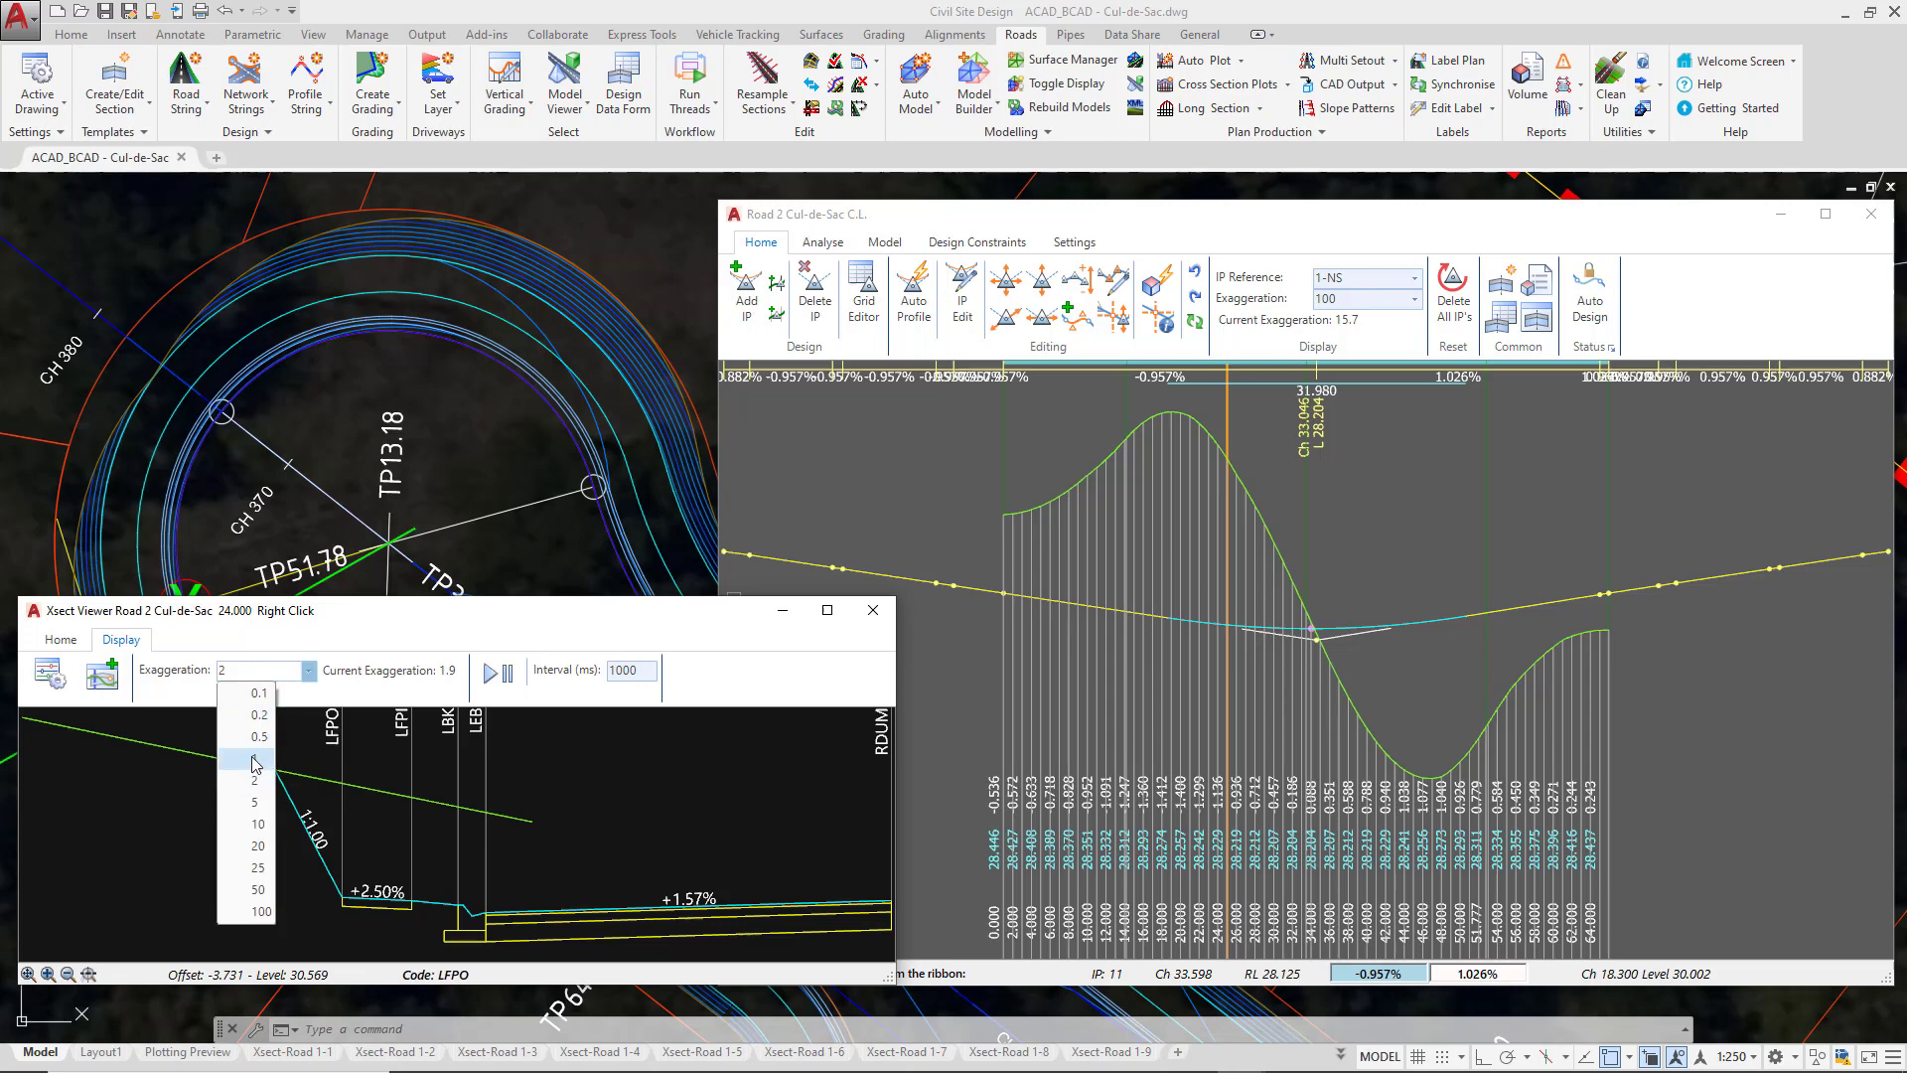
pyautogui.click(179, 726)
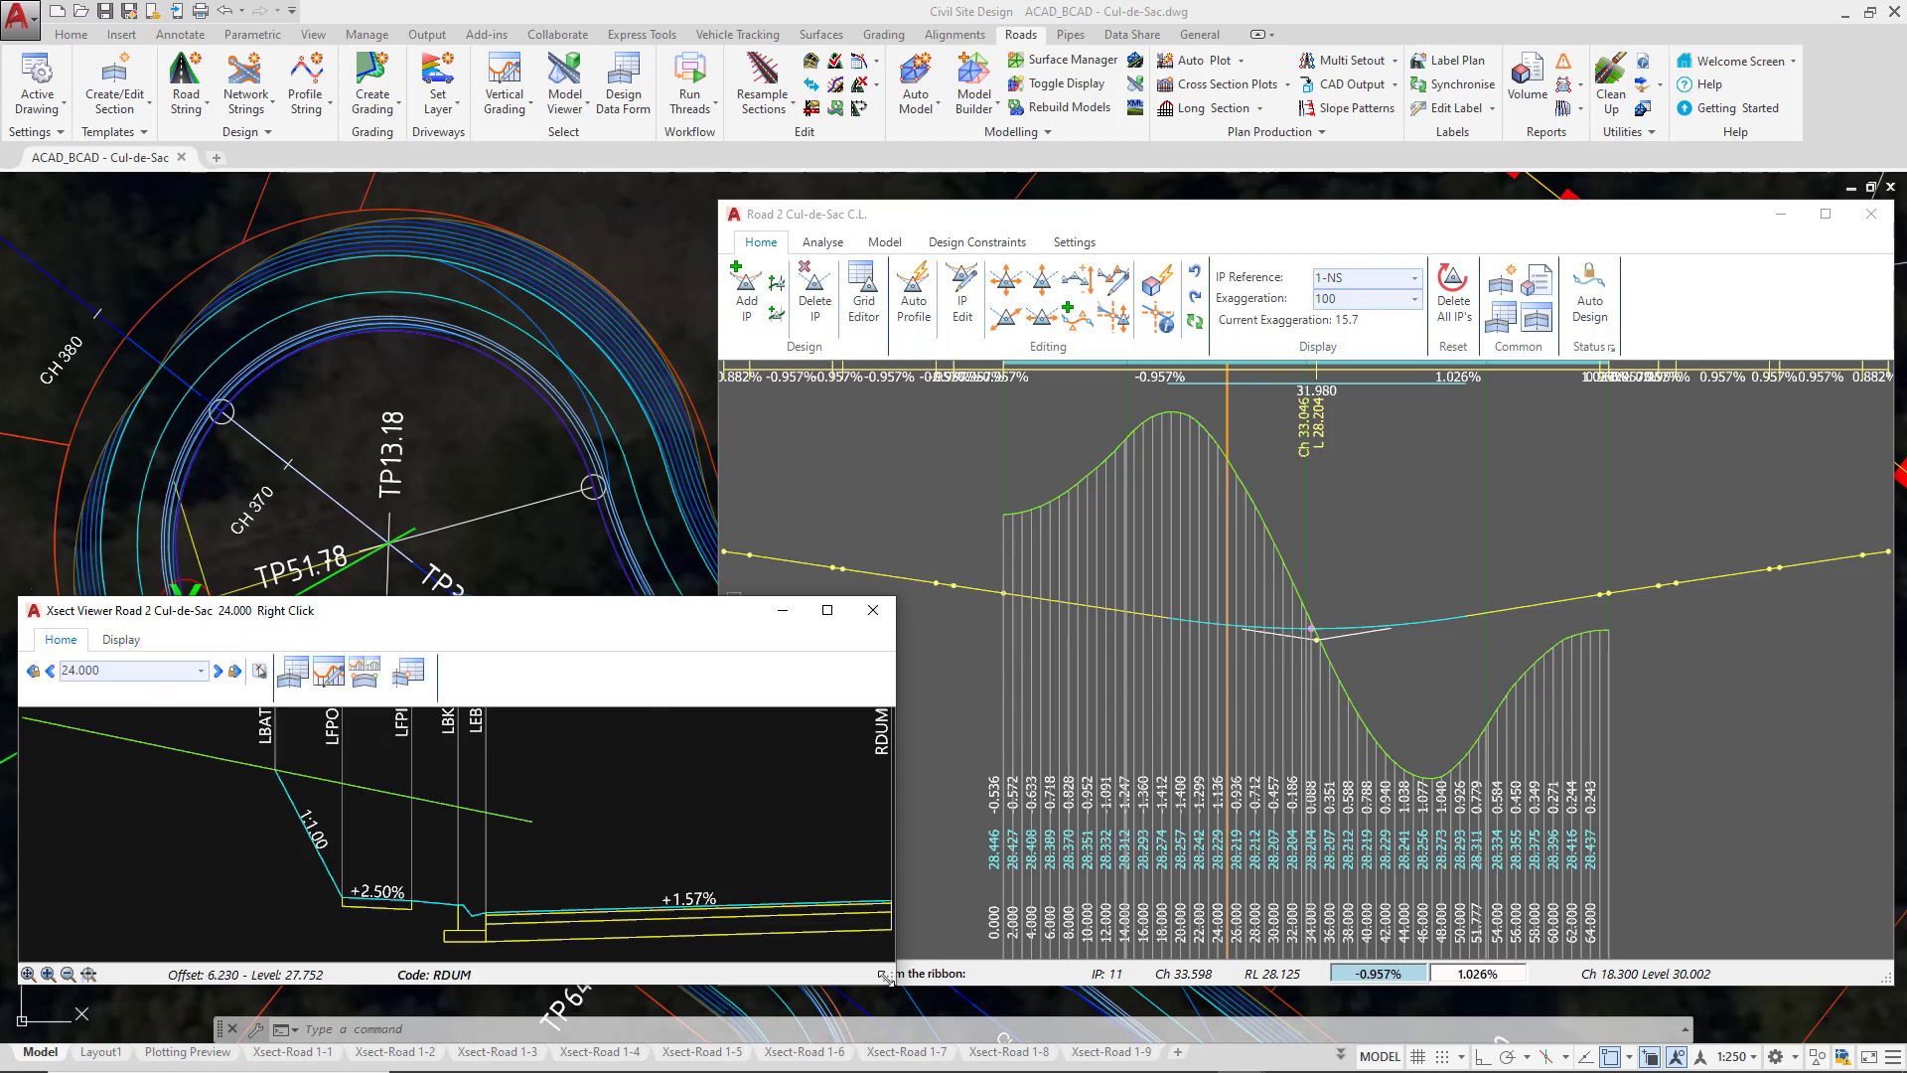
pyautogui.moveTo(700, 808); pyautogui.dragTo(620, 811, button='middle')
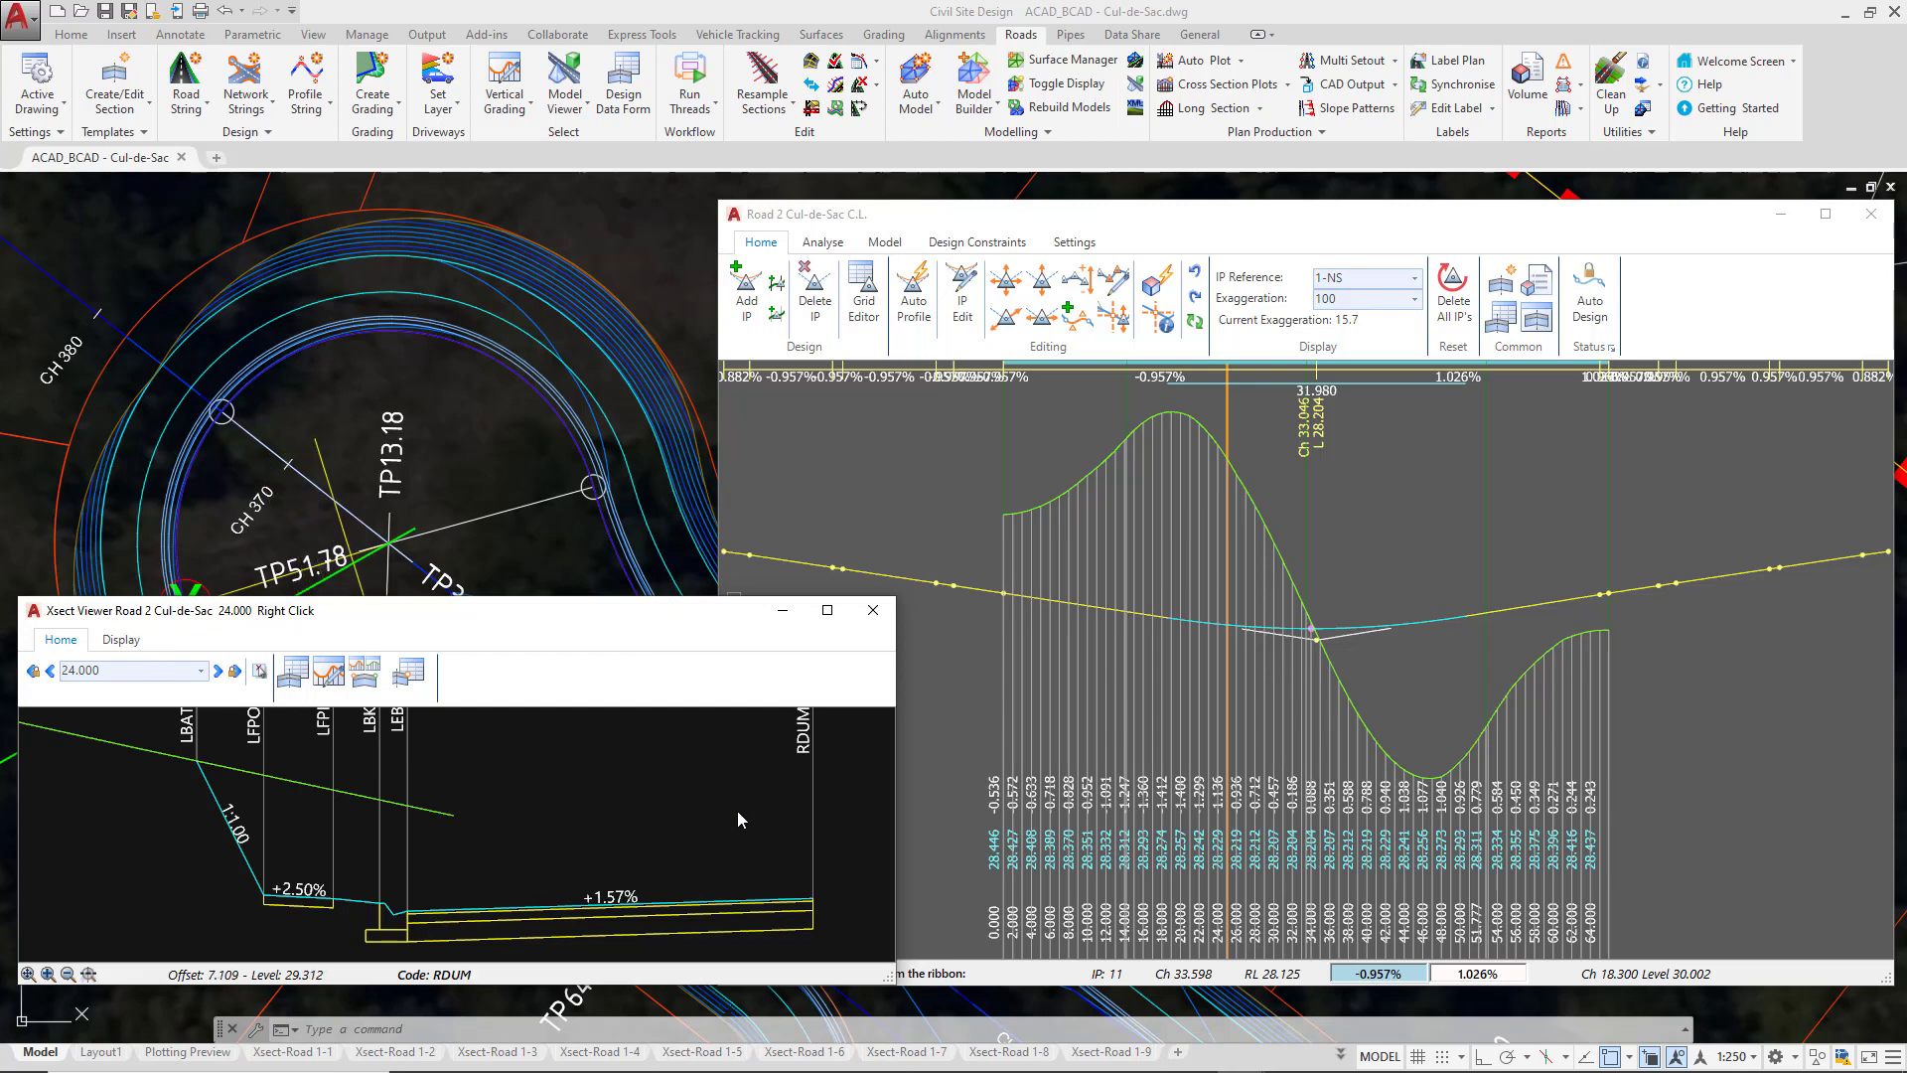
pyautogui.click(807, 749)
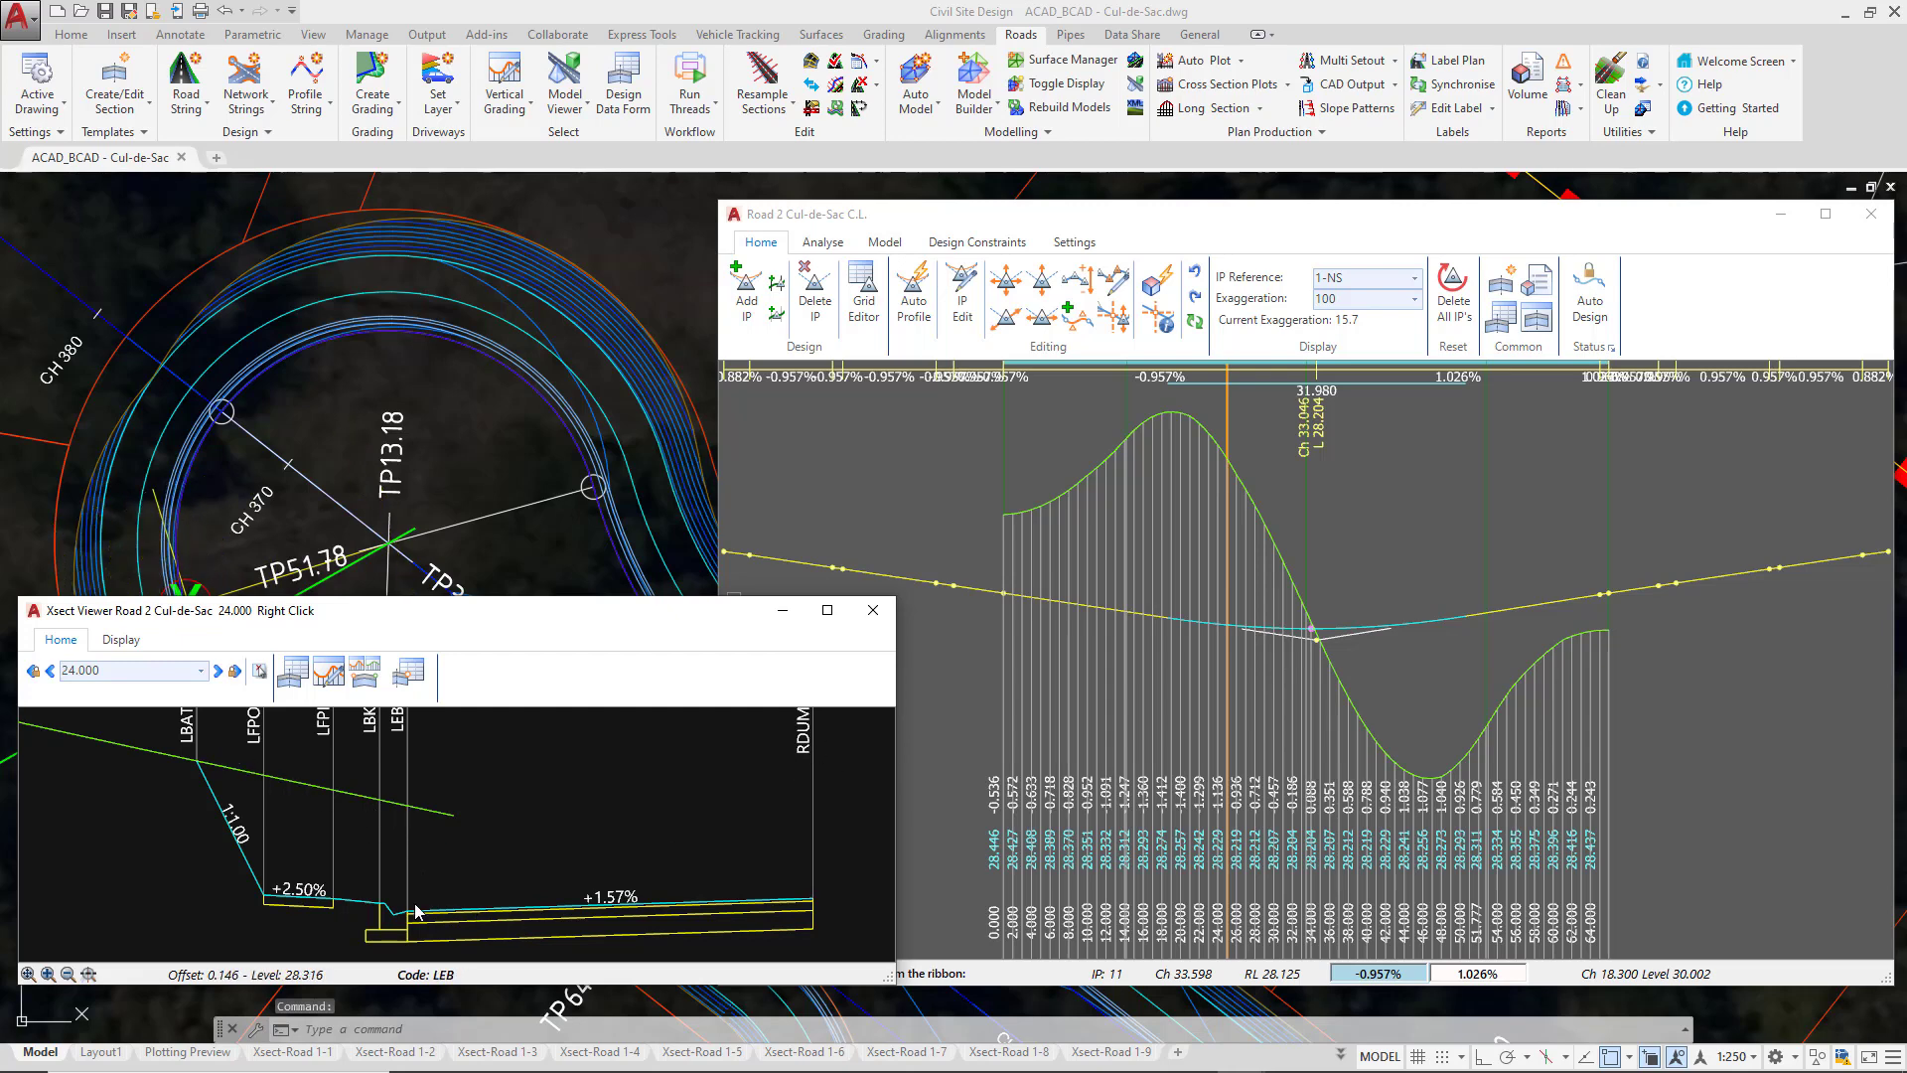
pyautogui.click(620, 920)
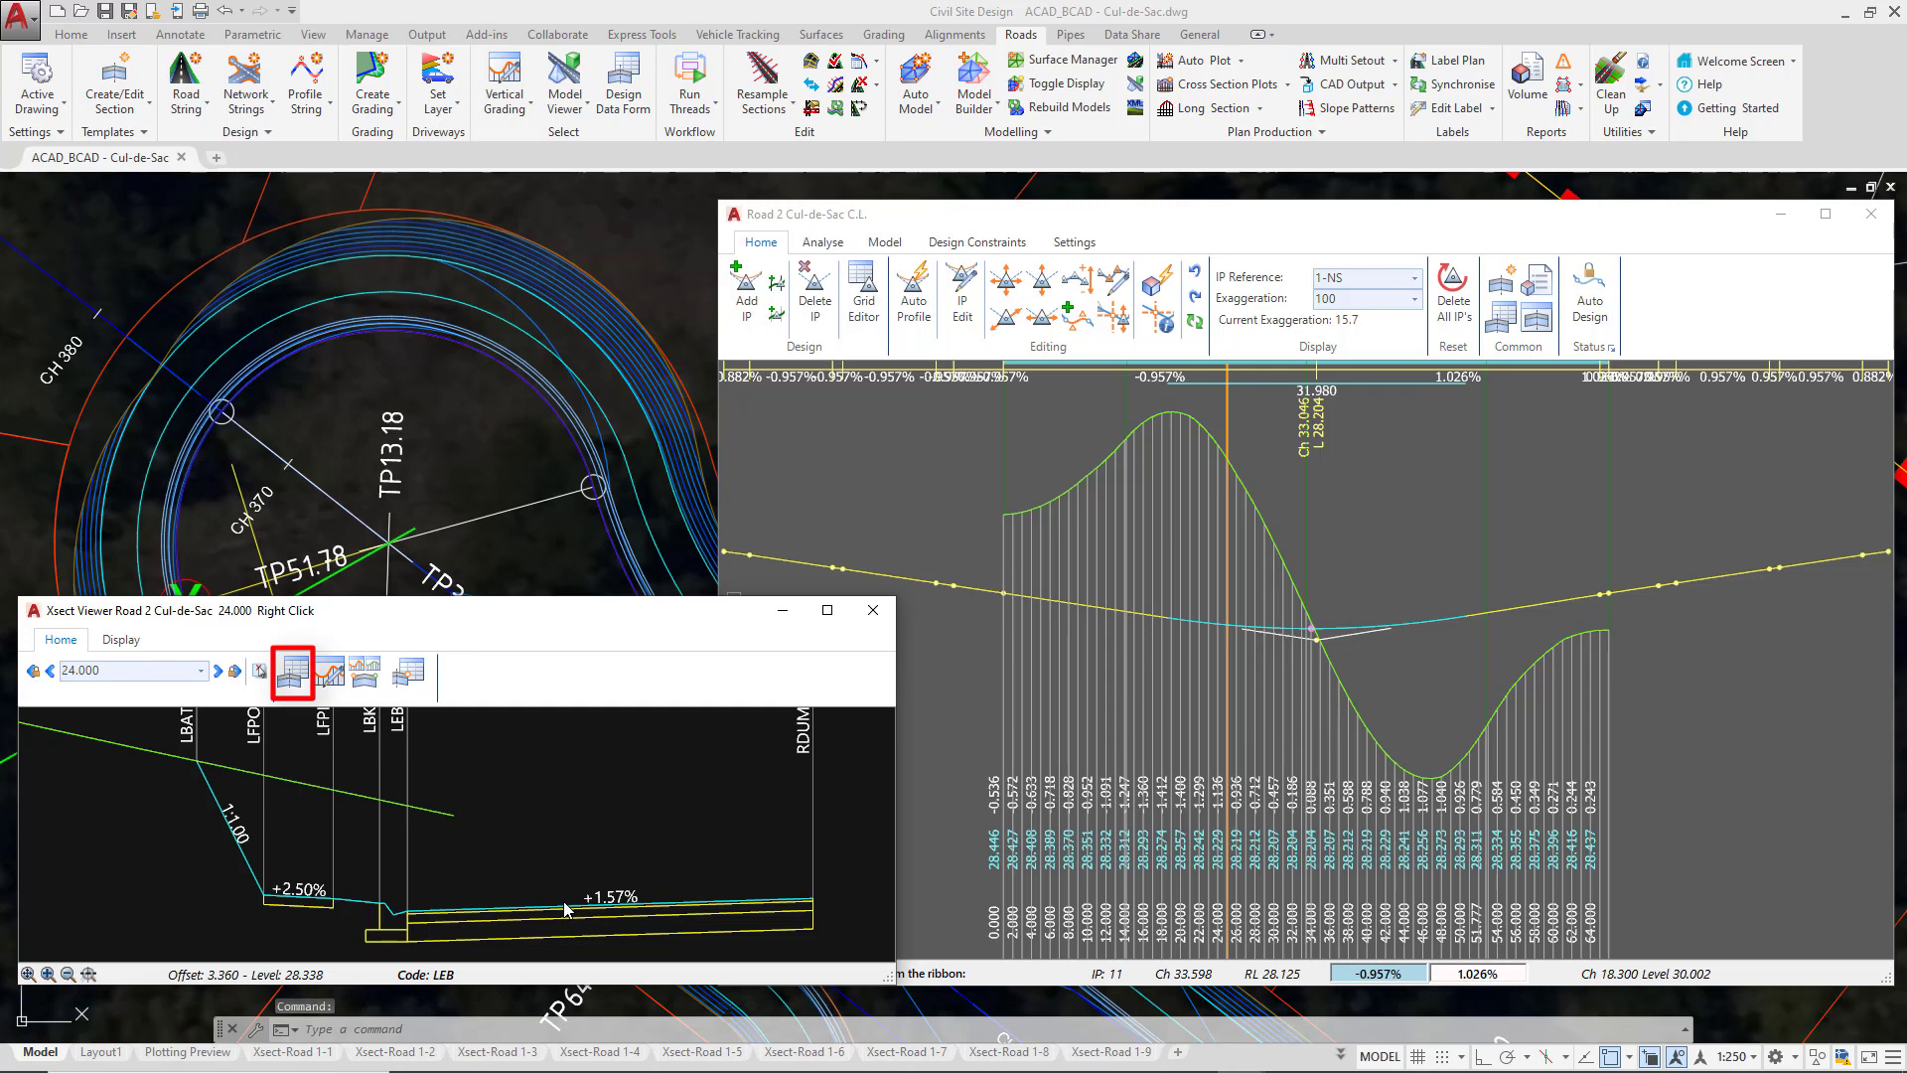
# Step: Open the cul-de-sac's design data and review its template and slope batter entries
pyautogui.click(294, 673)
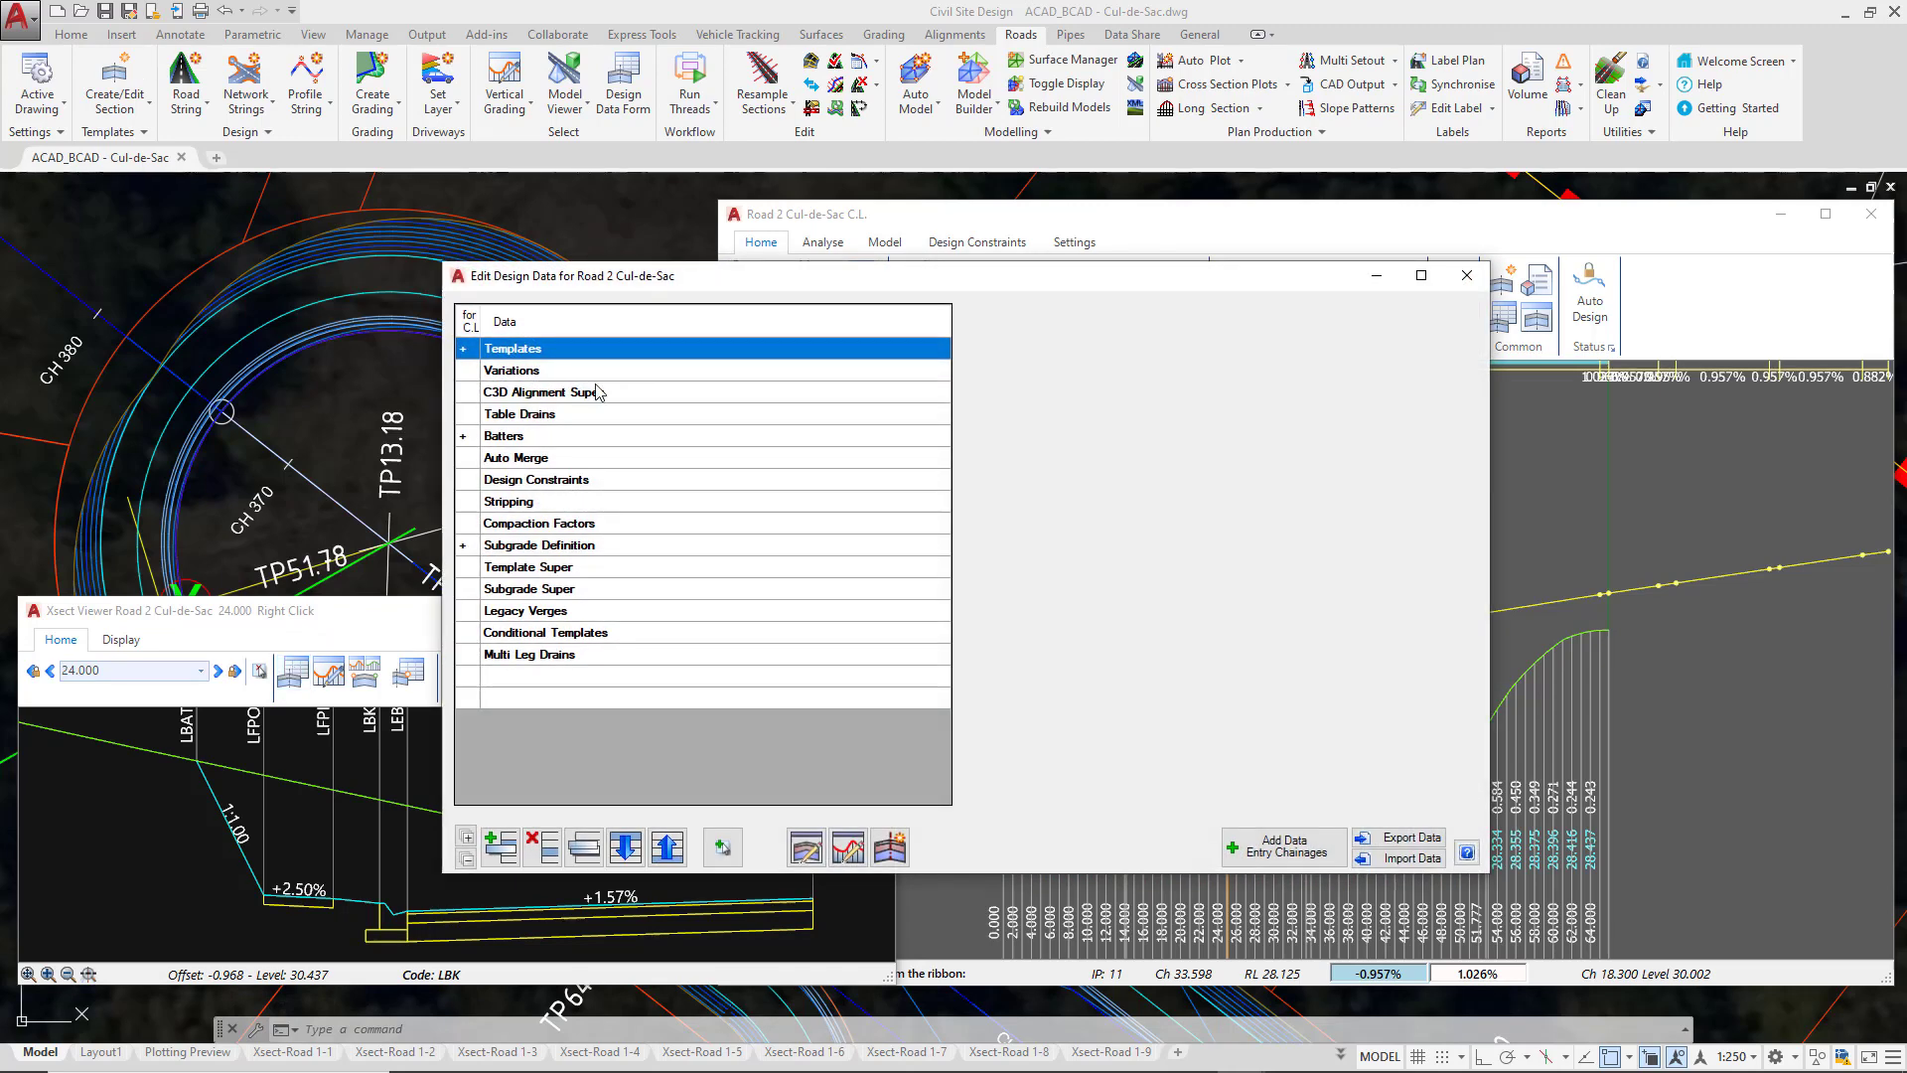
pyautogui.click(463, 349)
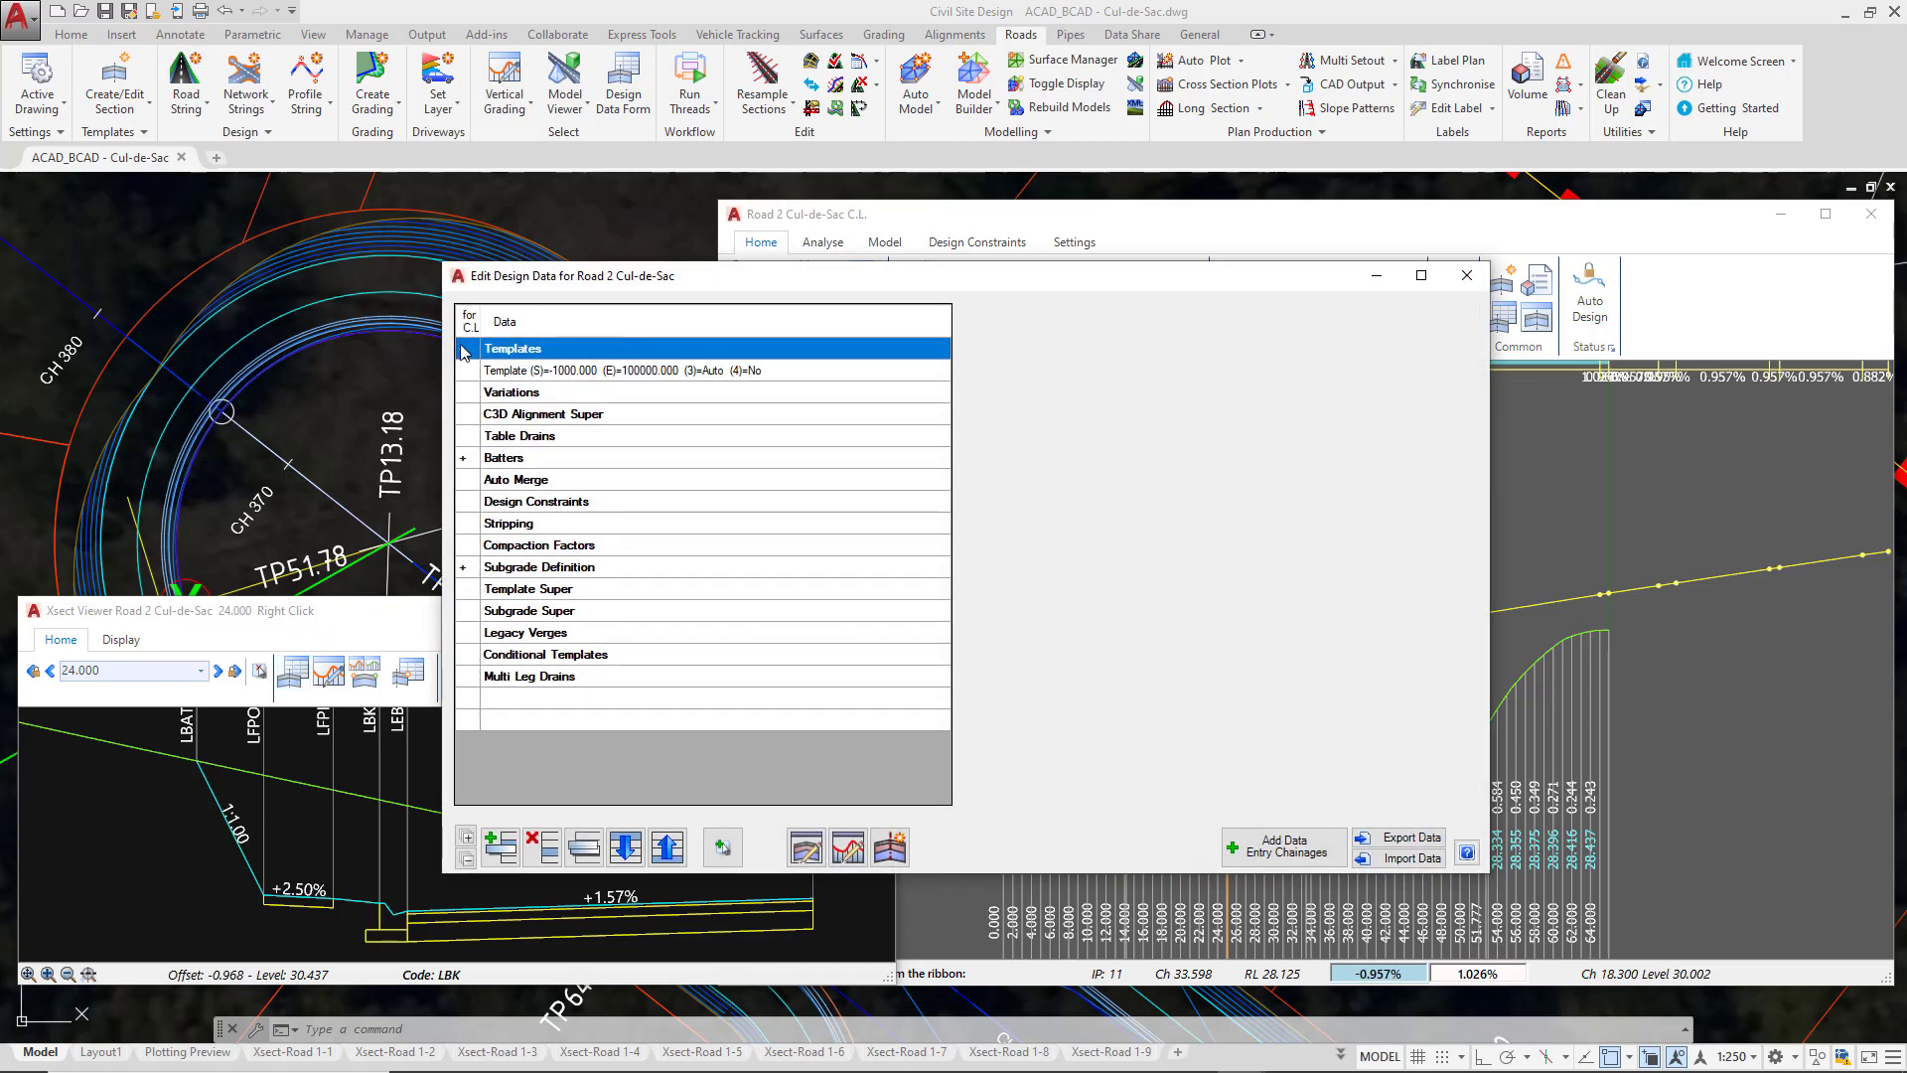
pyautogui.click(537, 373)
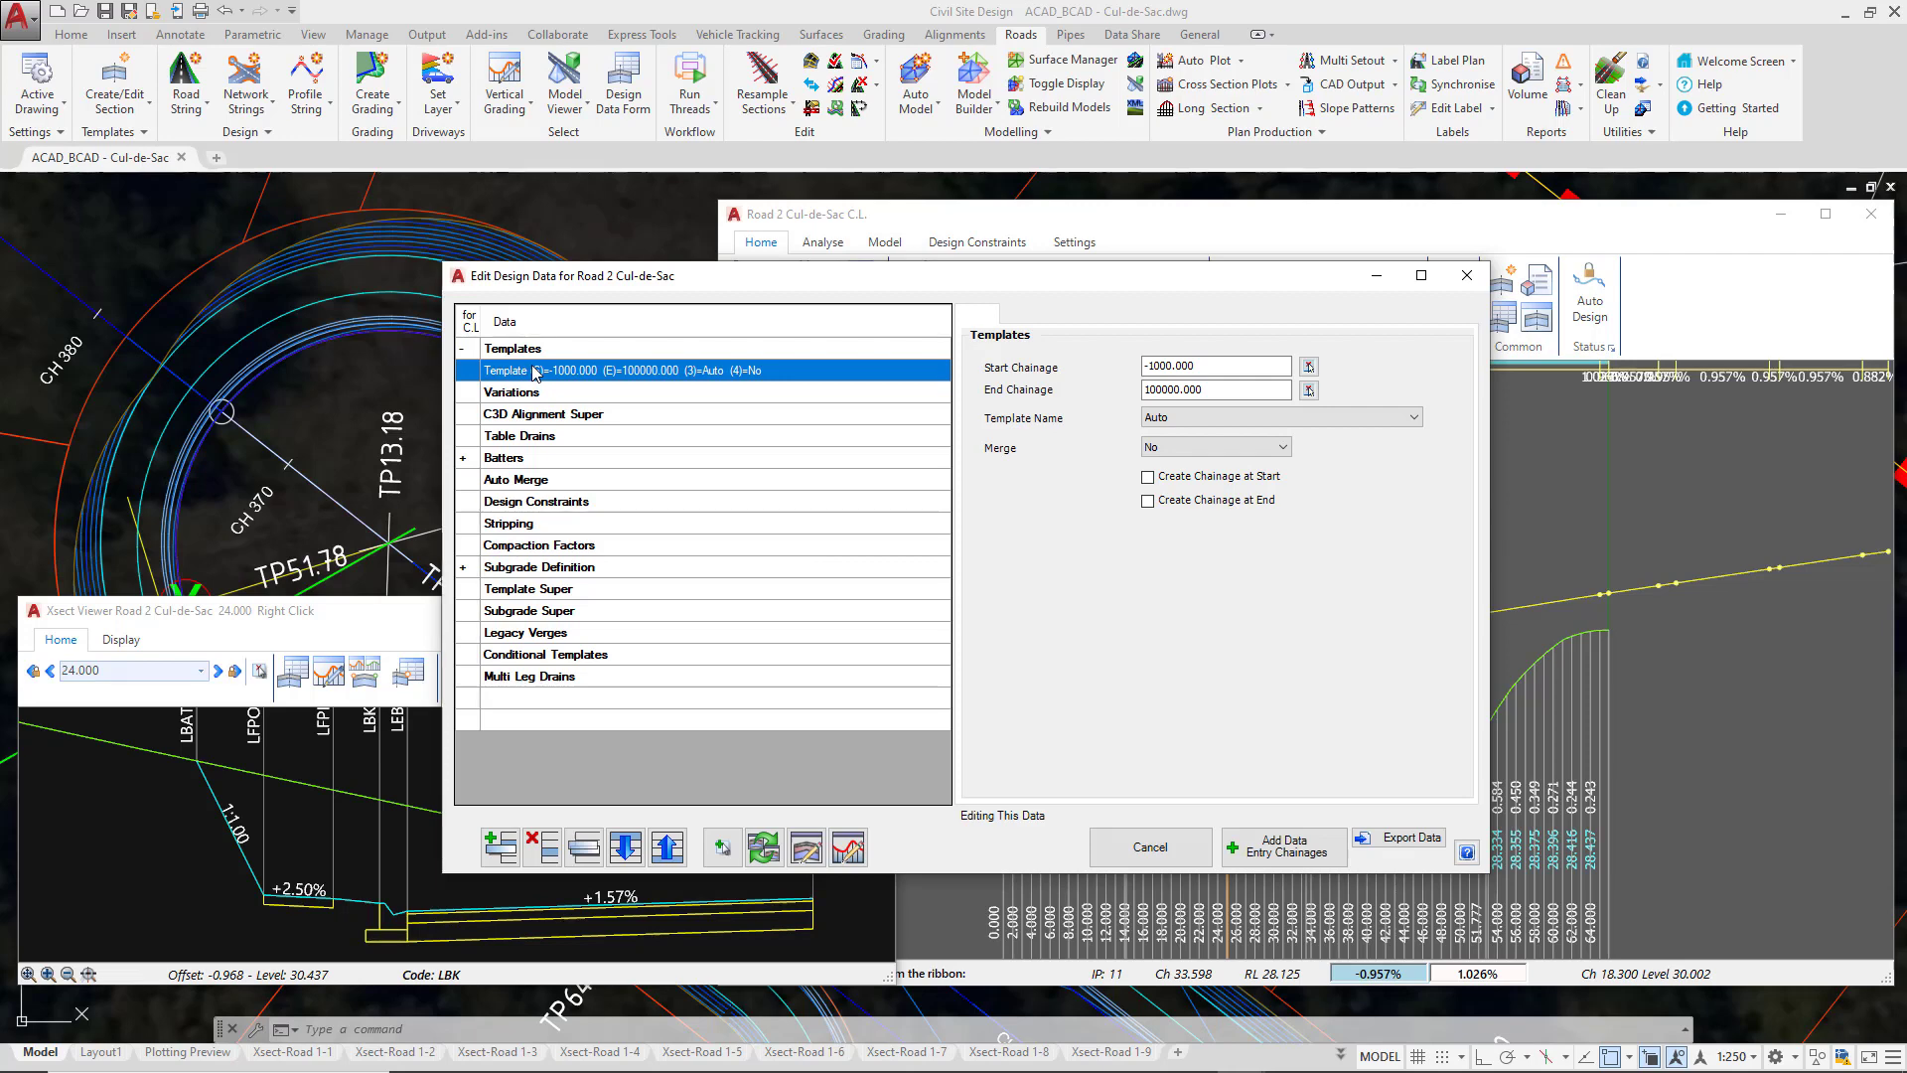
pyautogui.click(462, 458)
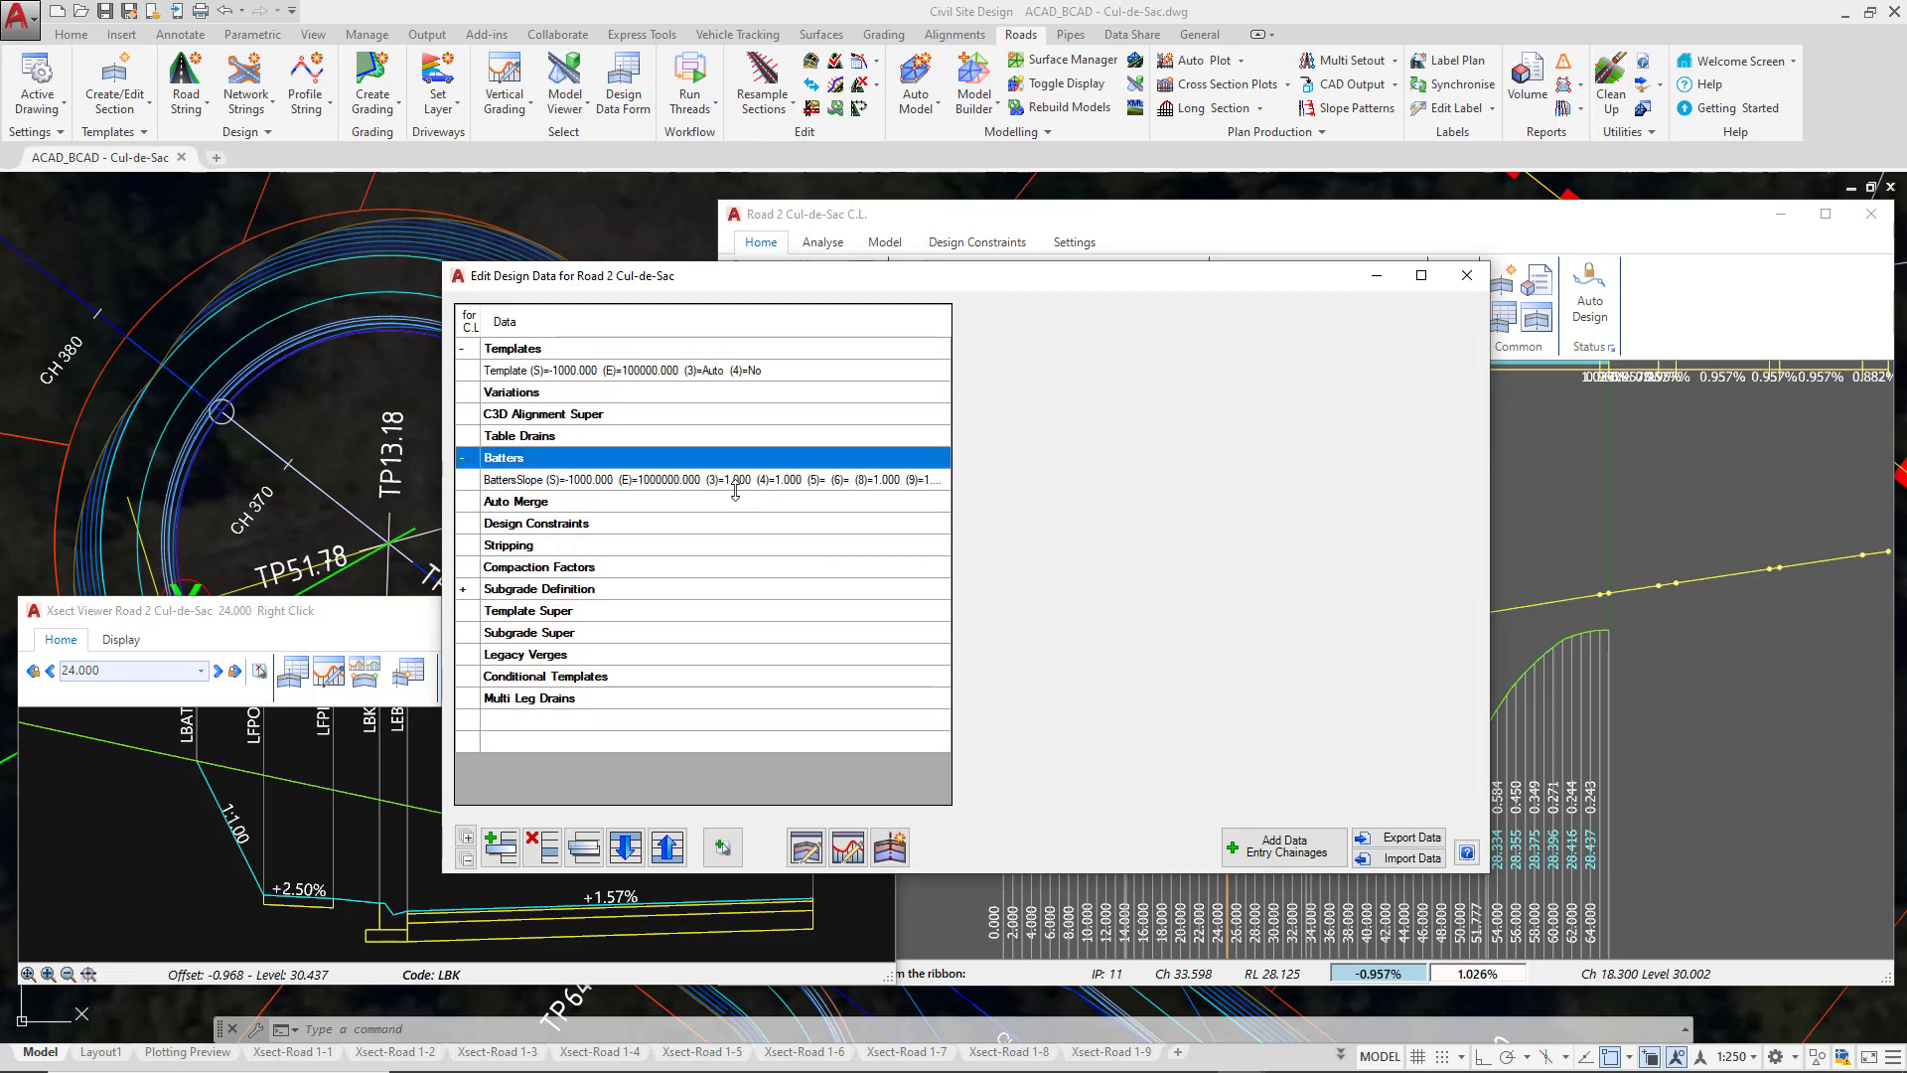
pyautogui.click(737, 483)
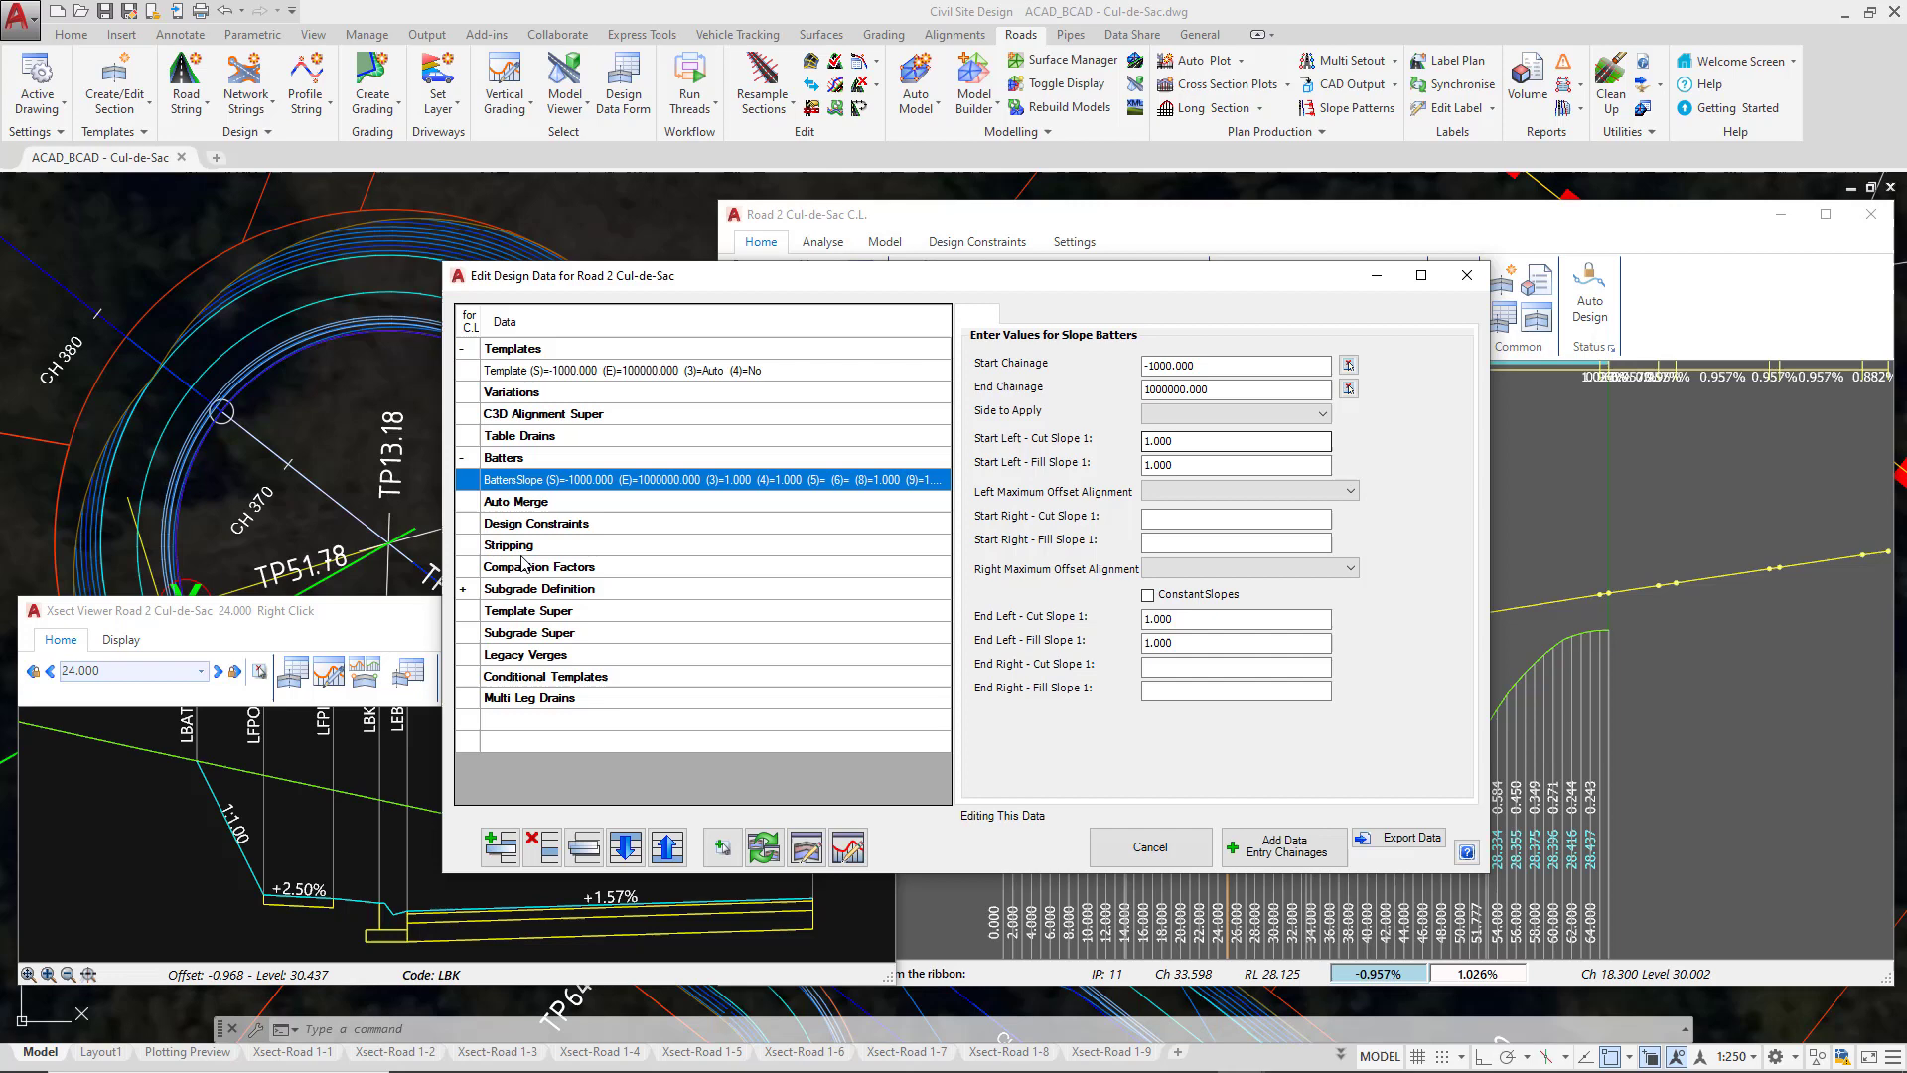
# Step: Review the subgrade definition entry and close the design data, cross-section and vertical profile windows
pyautogui.click(463, 589)
pyautogui.click(720, 614)
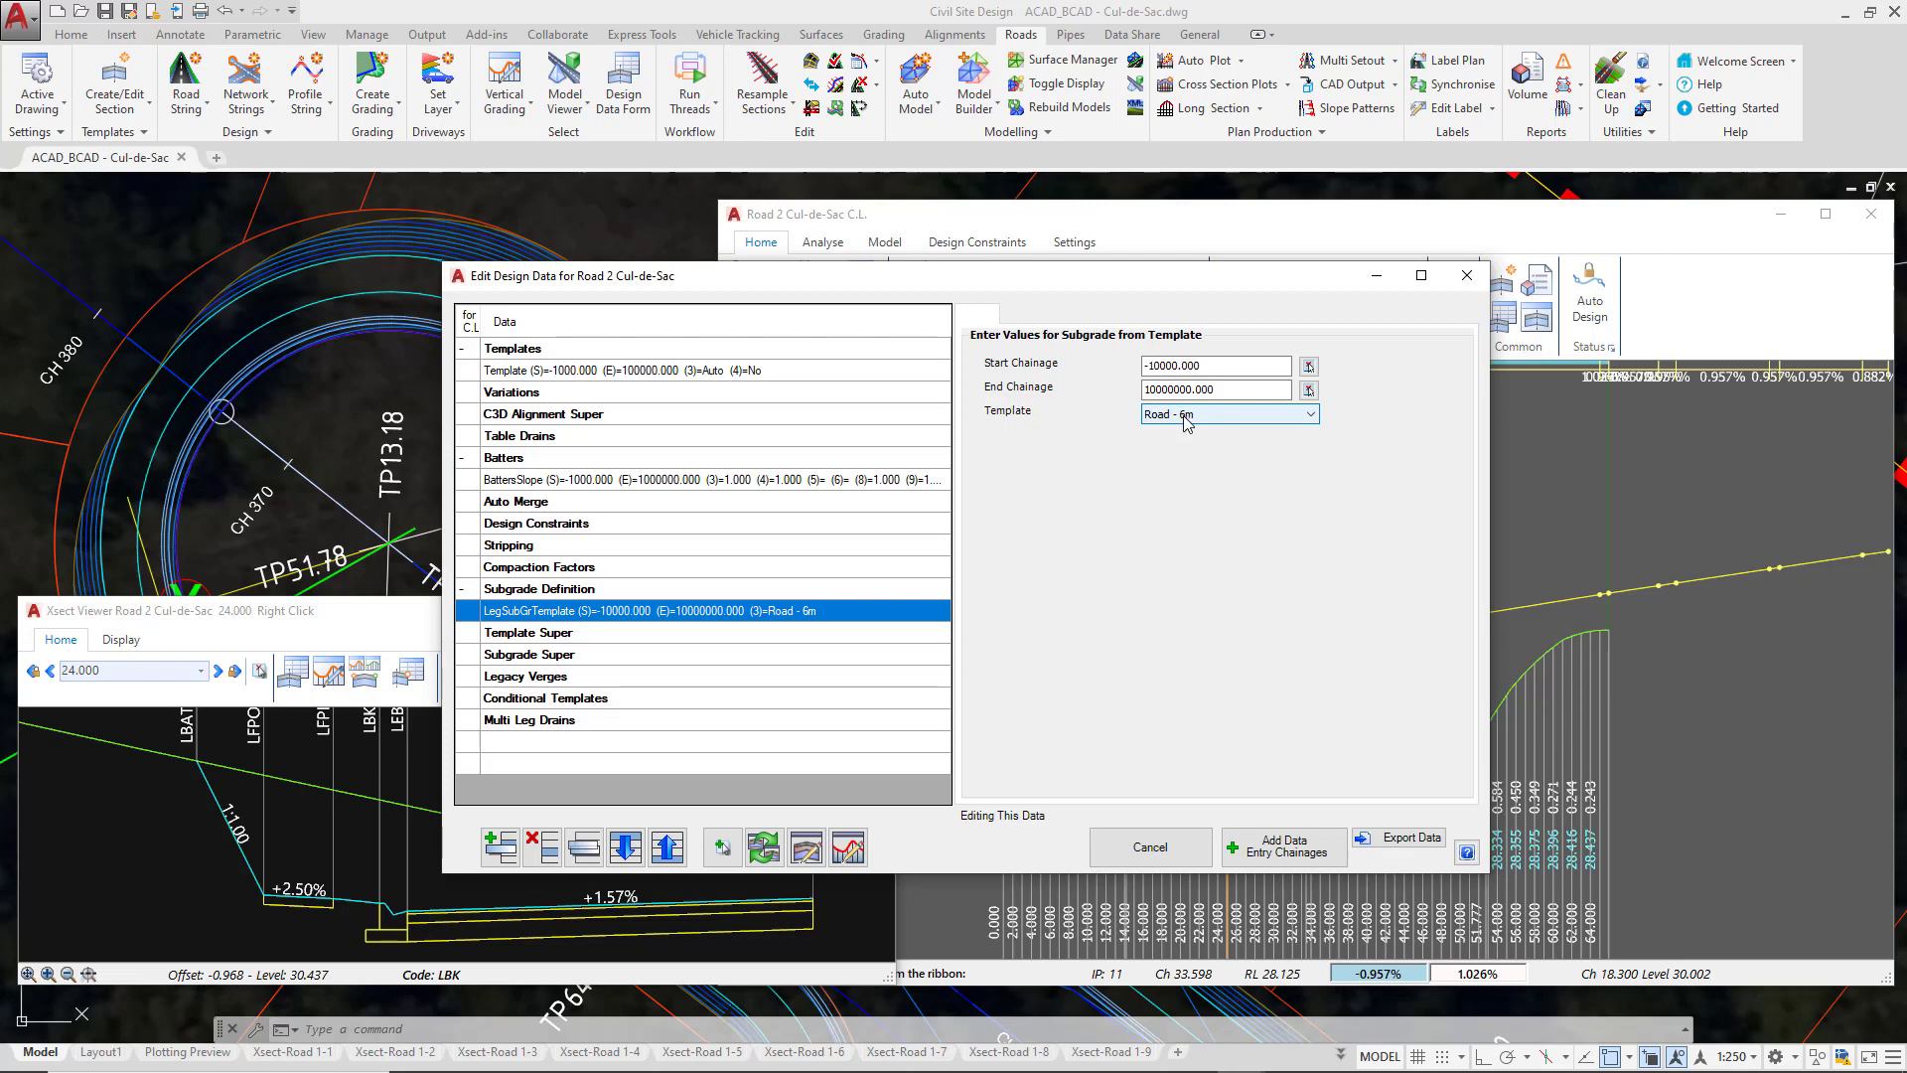
pyautogui.moveTo(795, 275); pyautogui.dragTo(1043, 202)
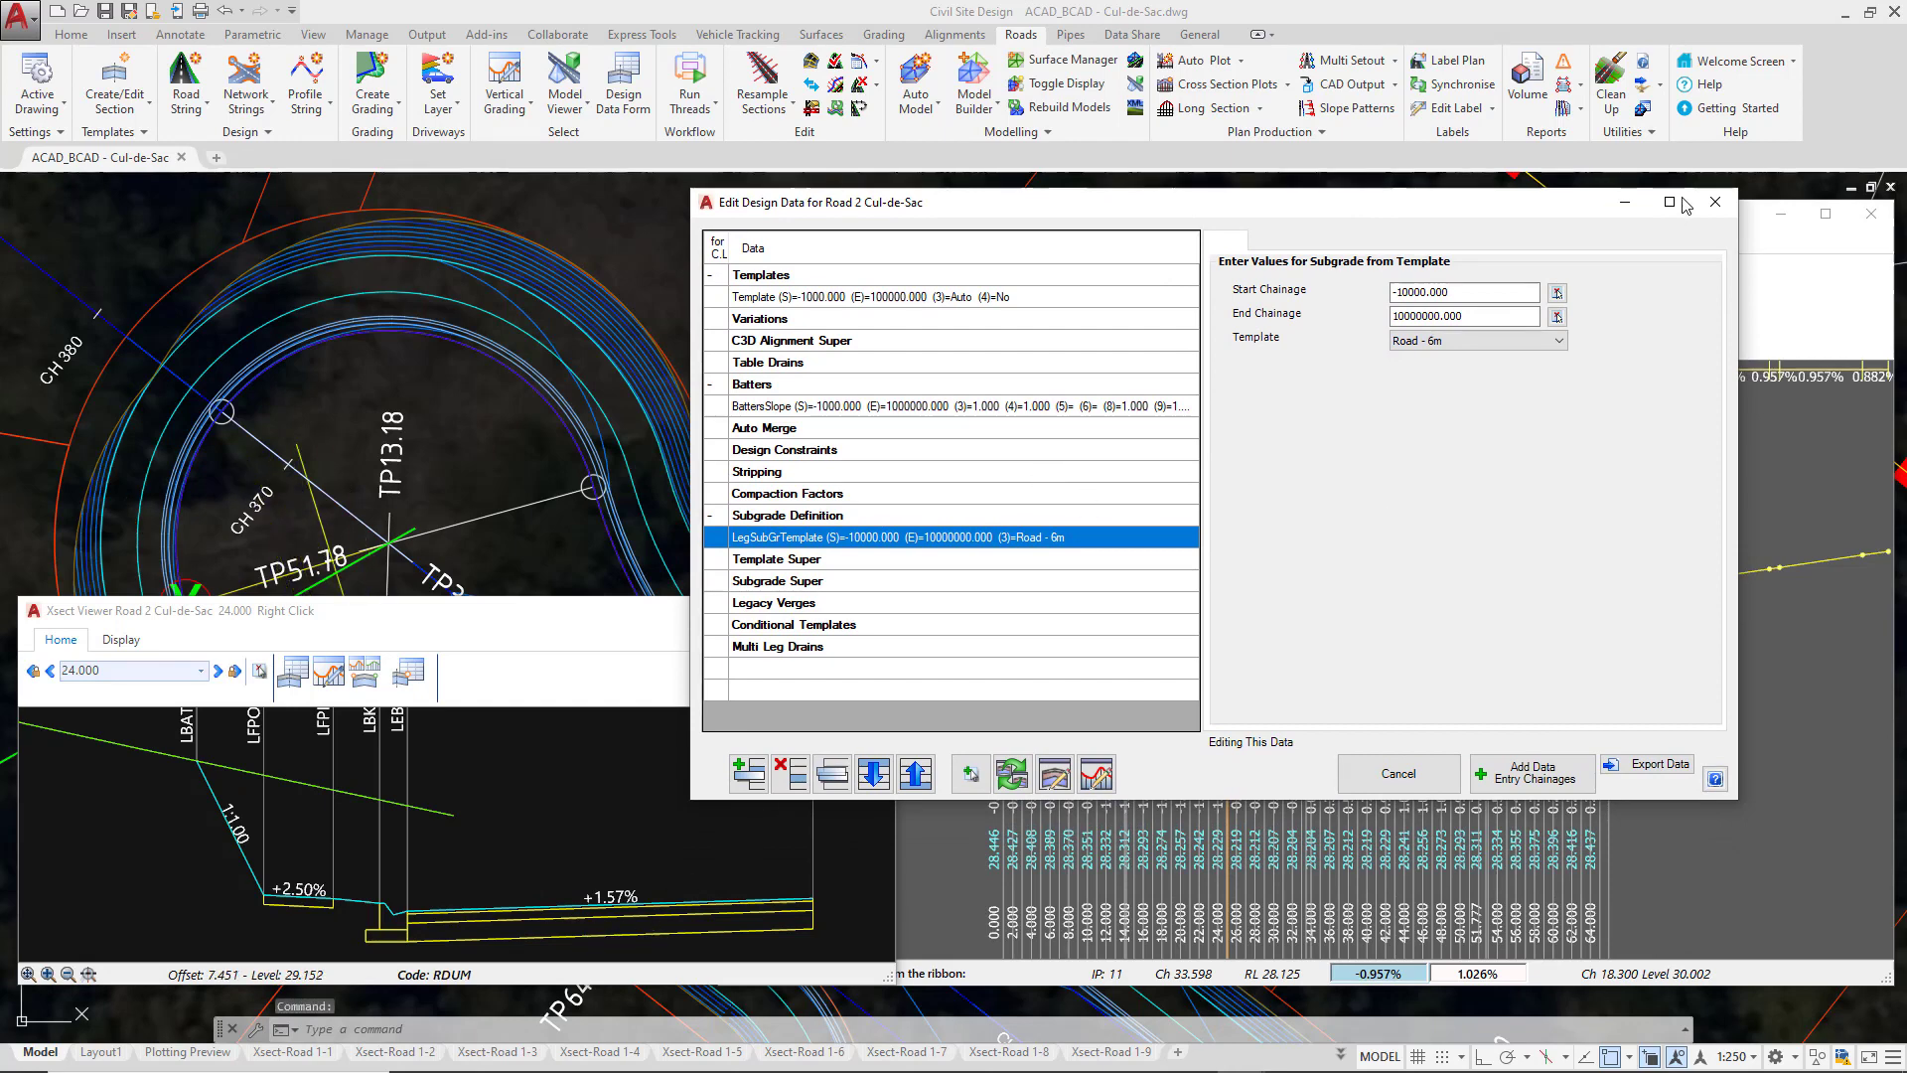
pyautogui.click(1715, 207)
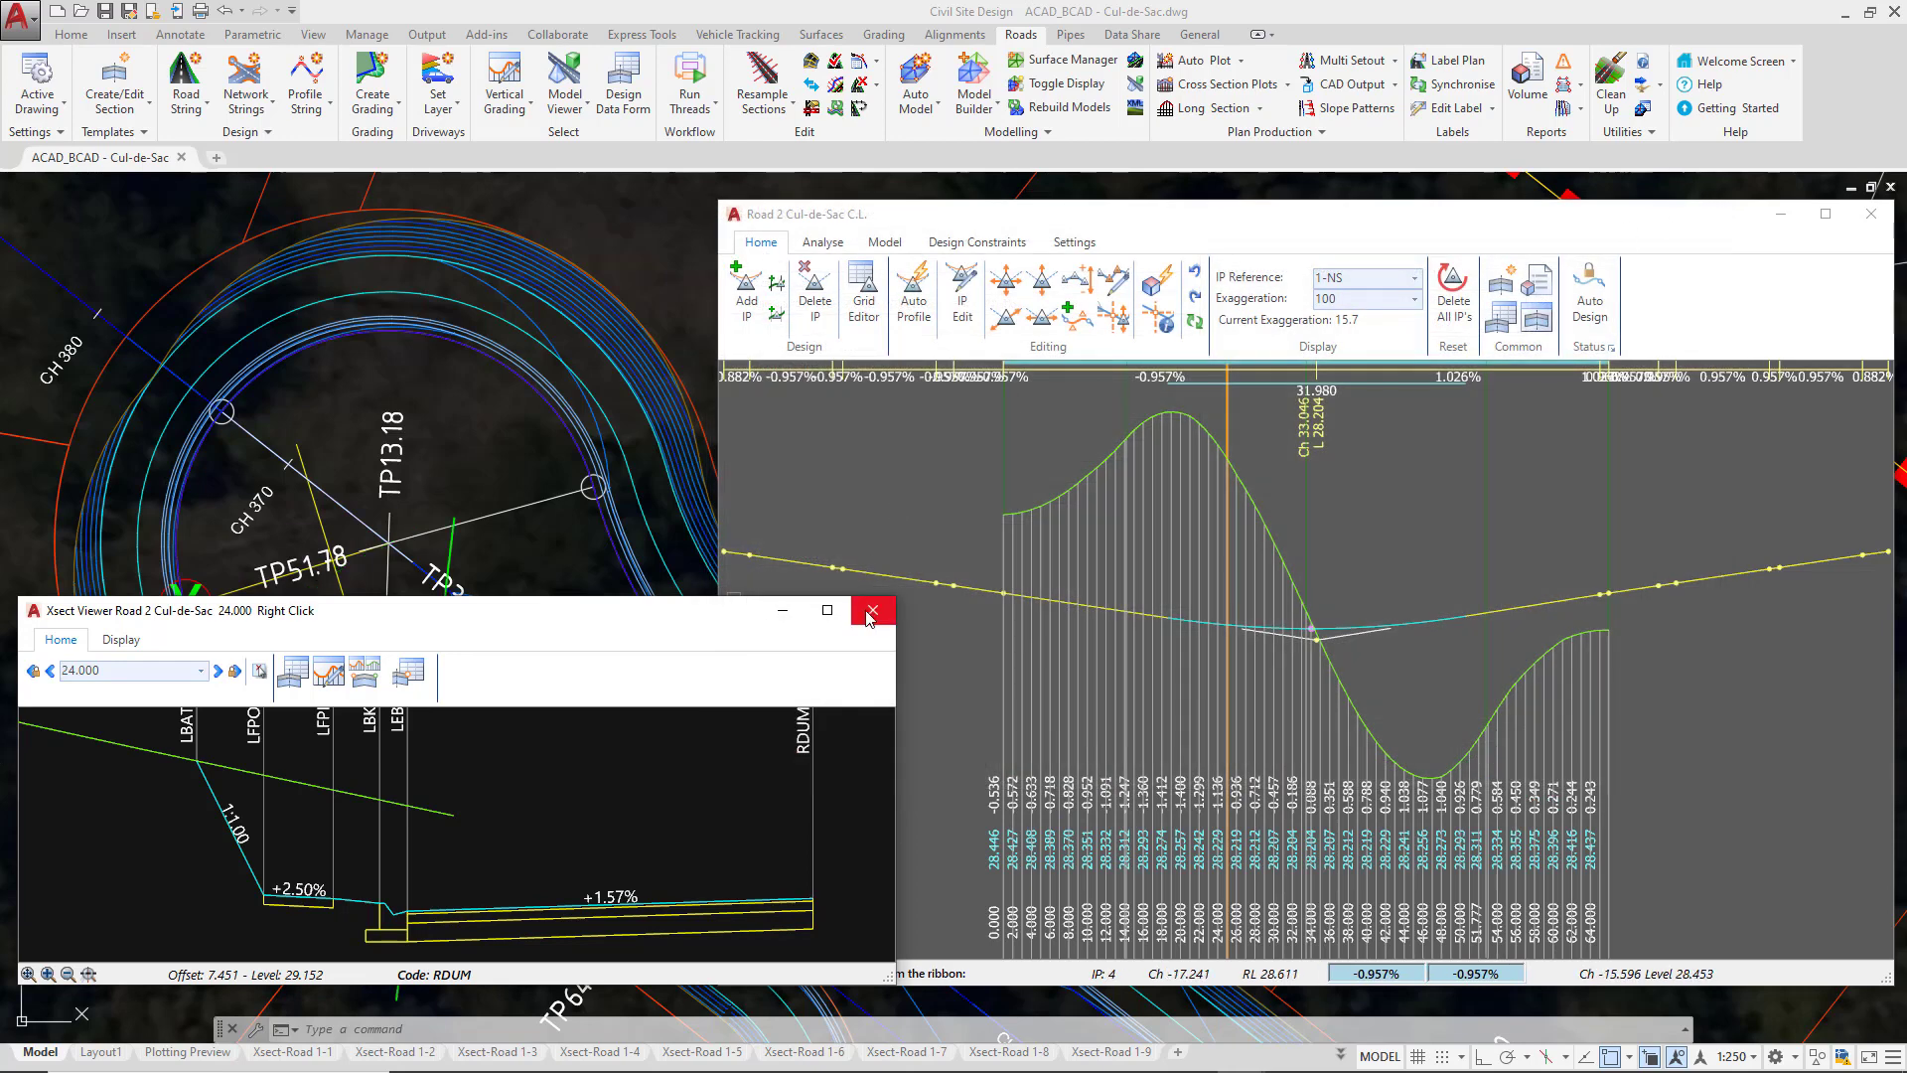
pyautogui.click(870, 612)
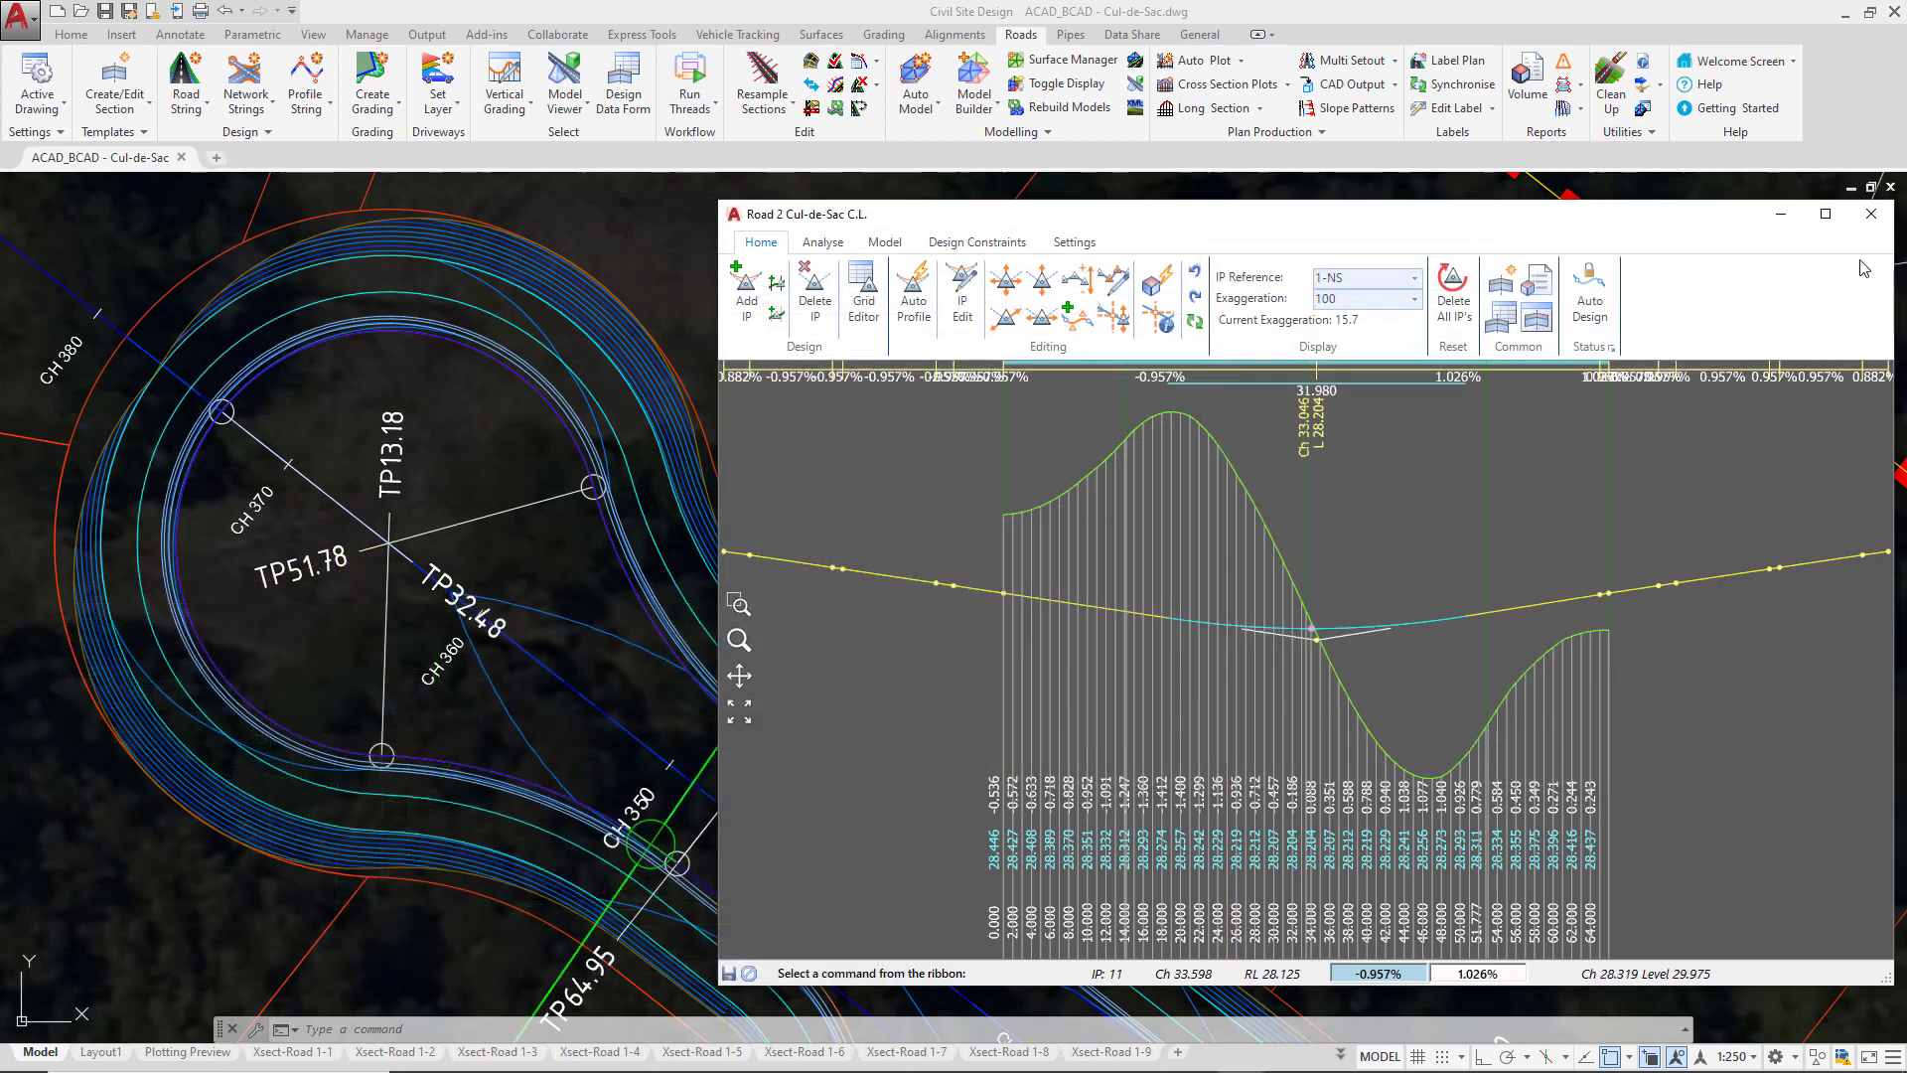
pyautogui.click(1866, 215)
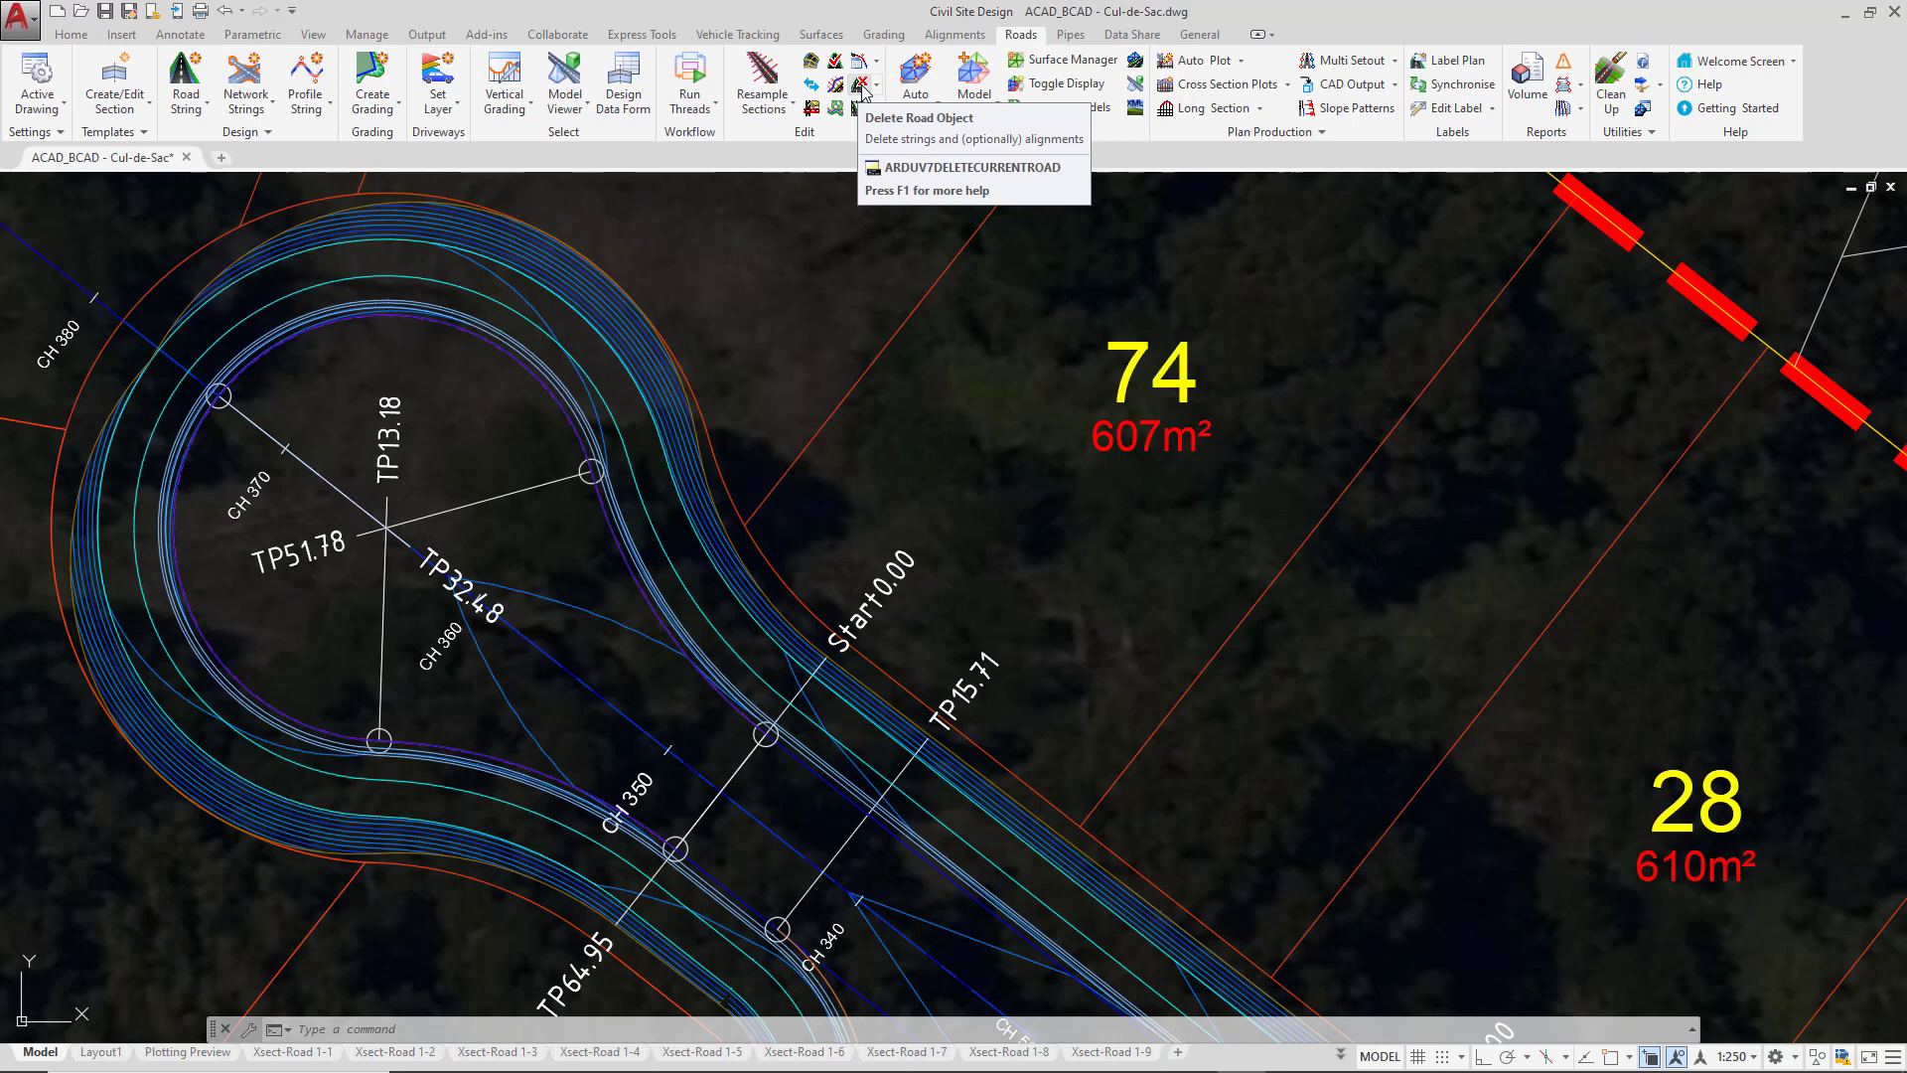
# Step: Open the section resampling settings for the Road 2 cul-de-sac, check the tangent and arc spacing, and cancel without changes
pyautogui.click(760, 74)
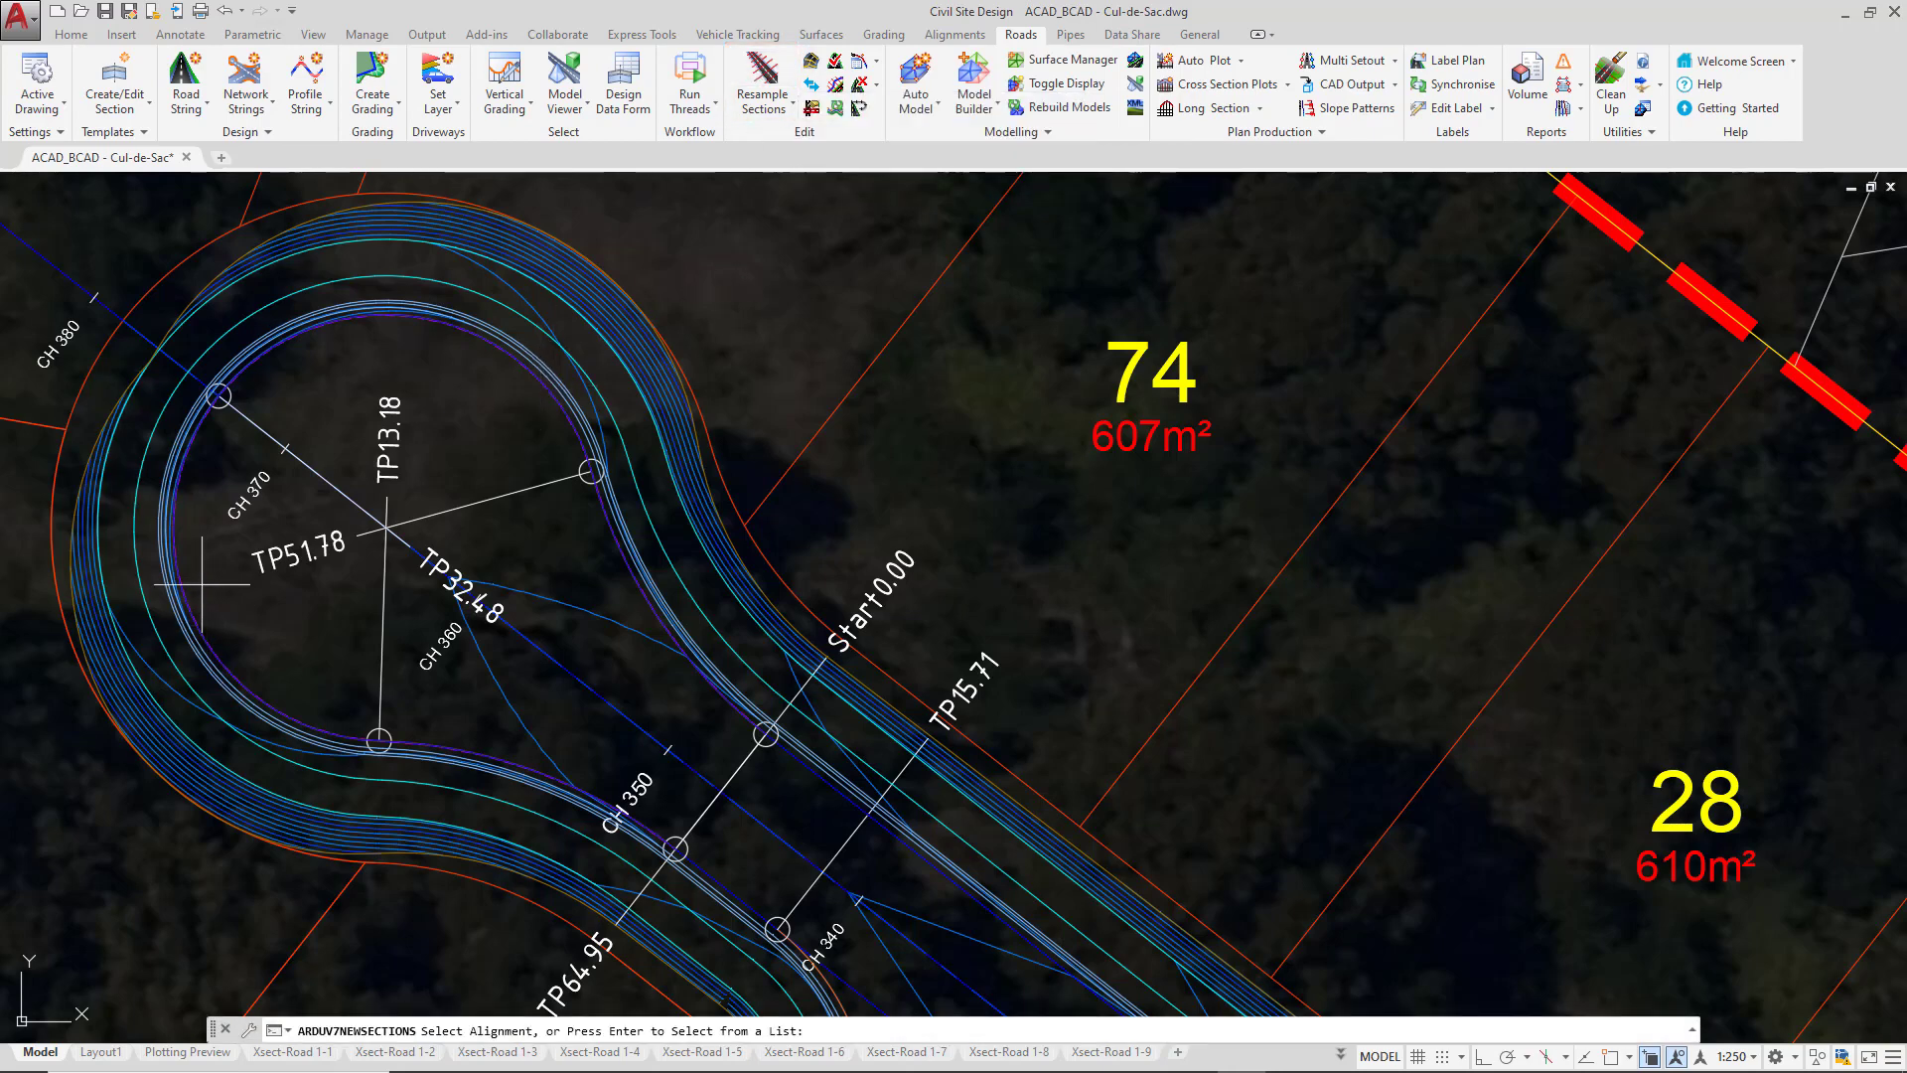
pyautogui.click(567, 426)
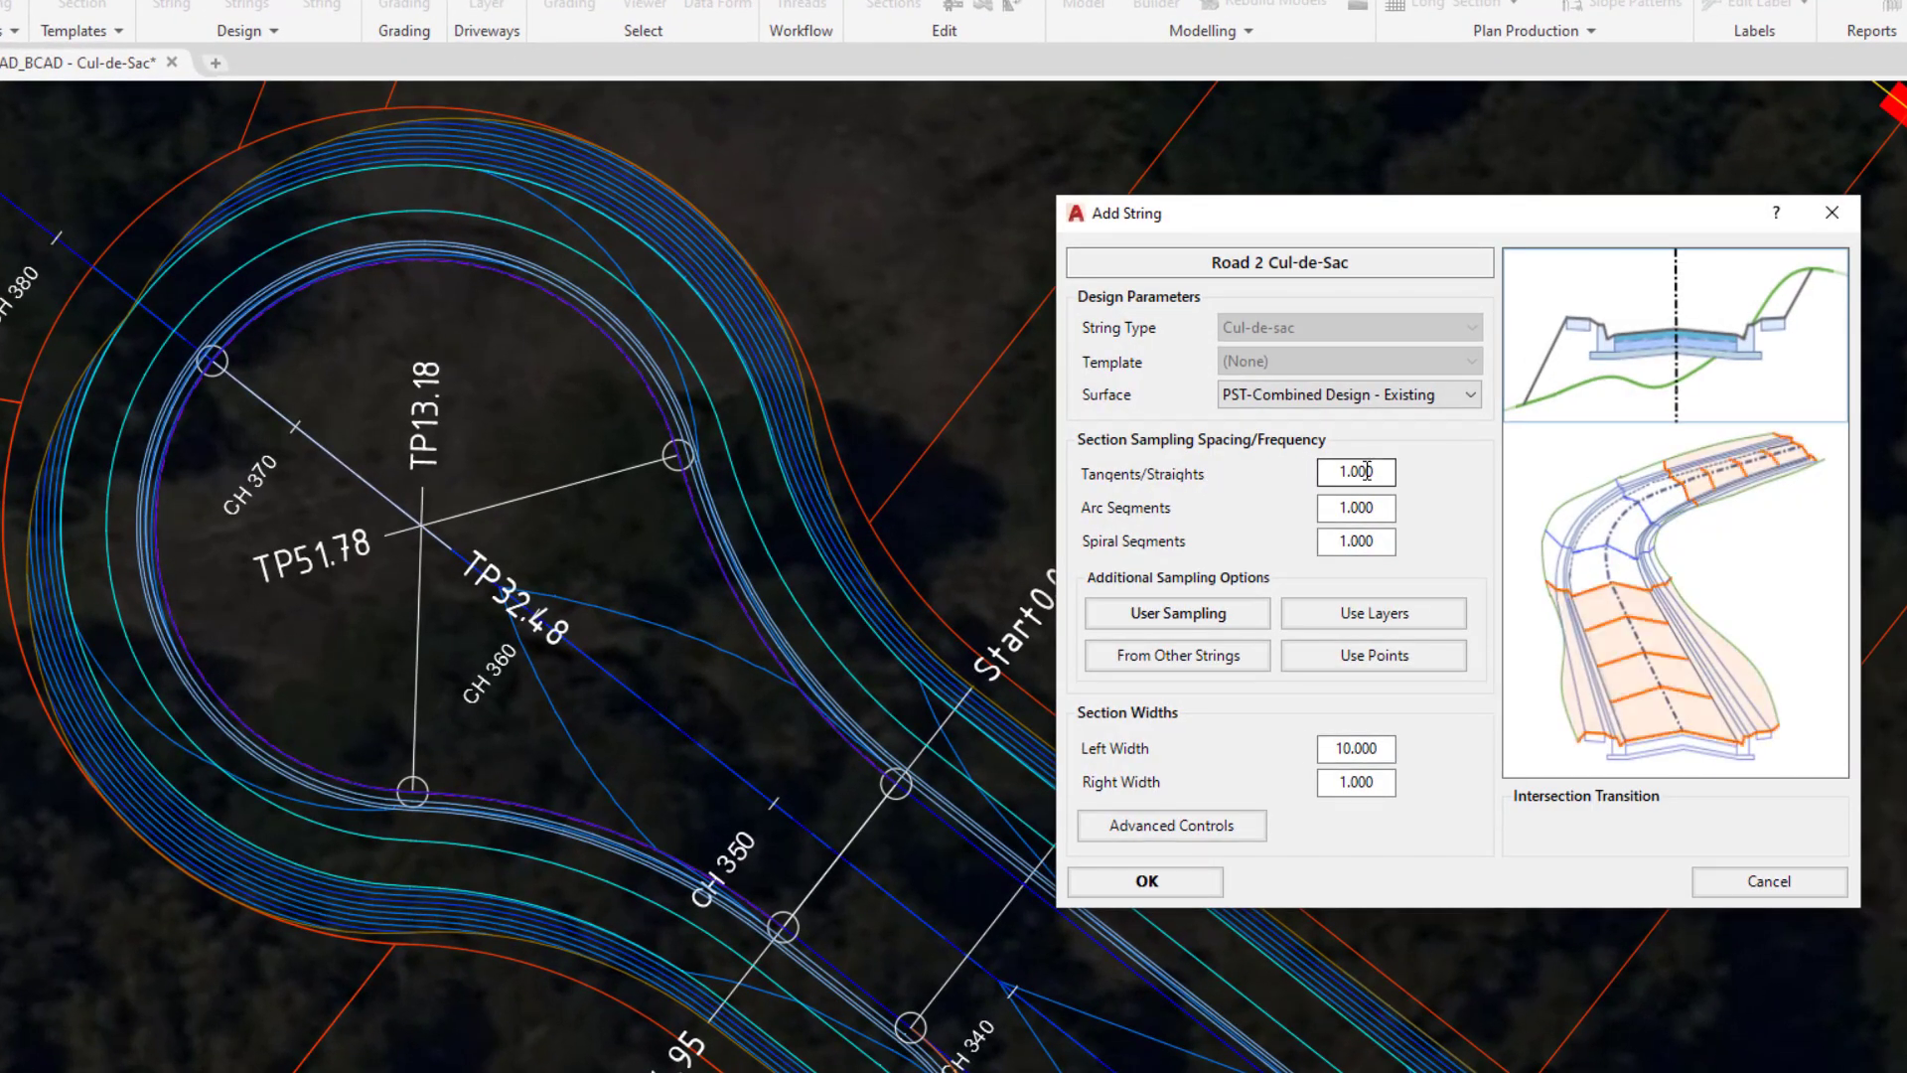
pyautogui.doubleClick(1367, 470)
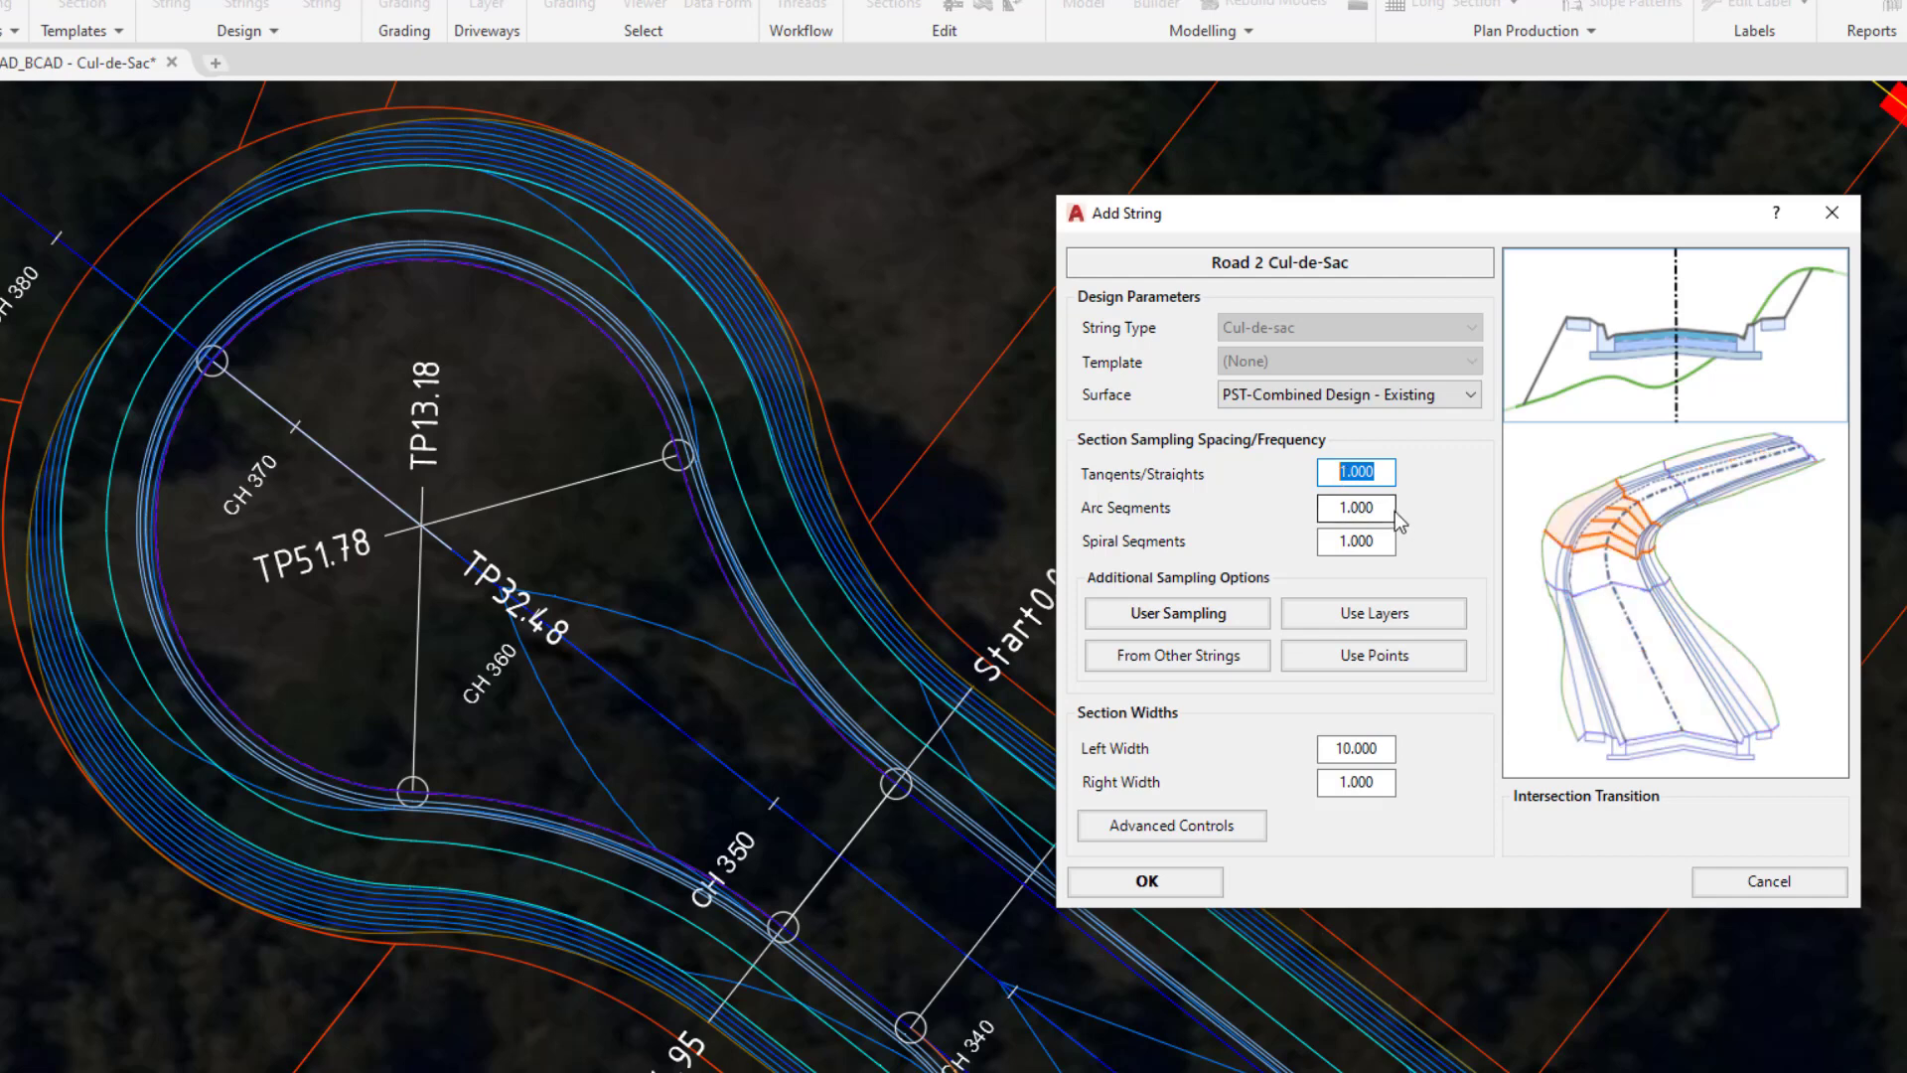
pyautogui.click(1326, 509)
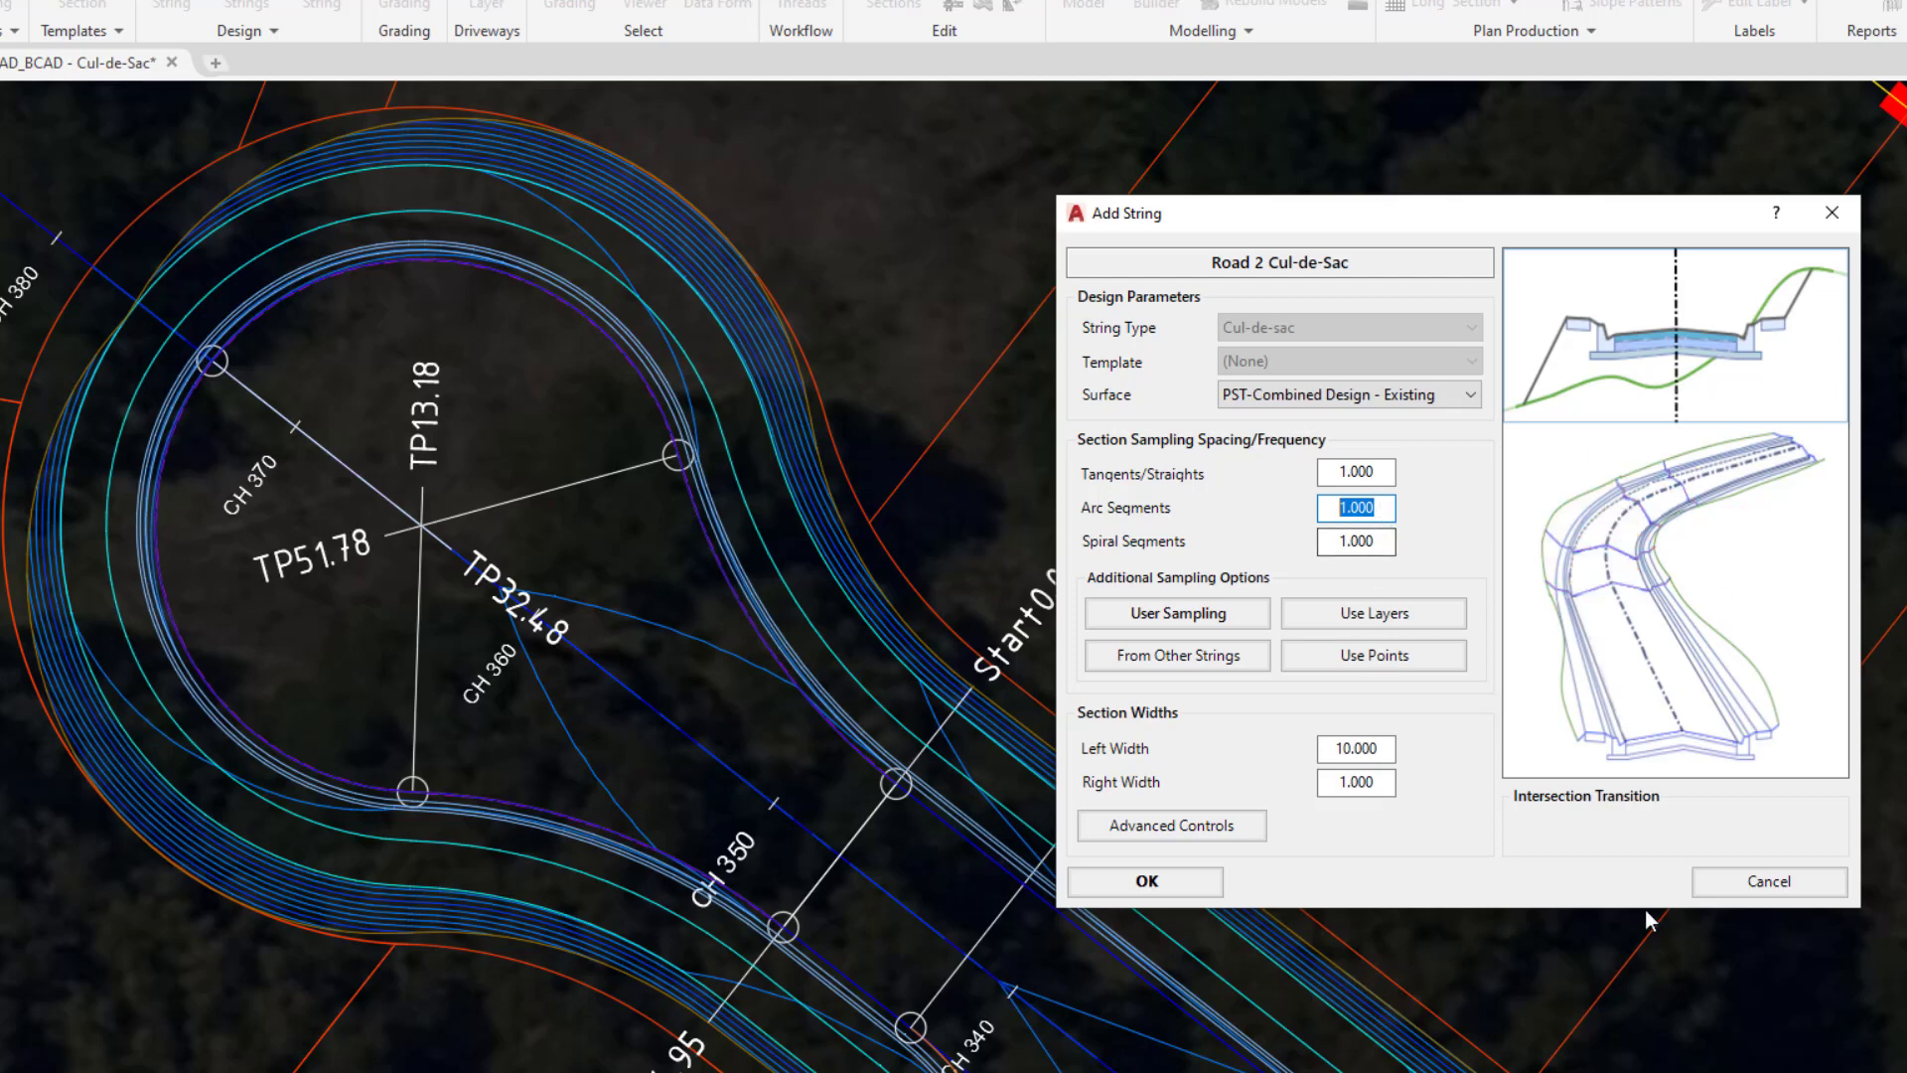
pyautogui.click(1762, 880)
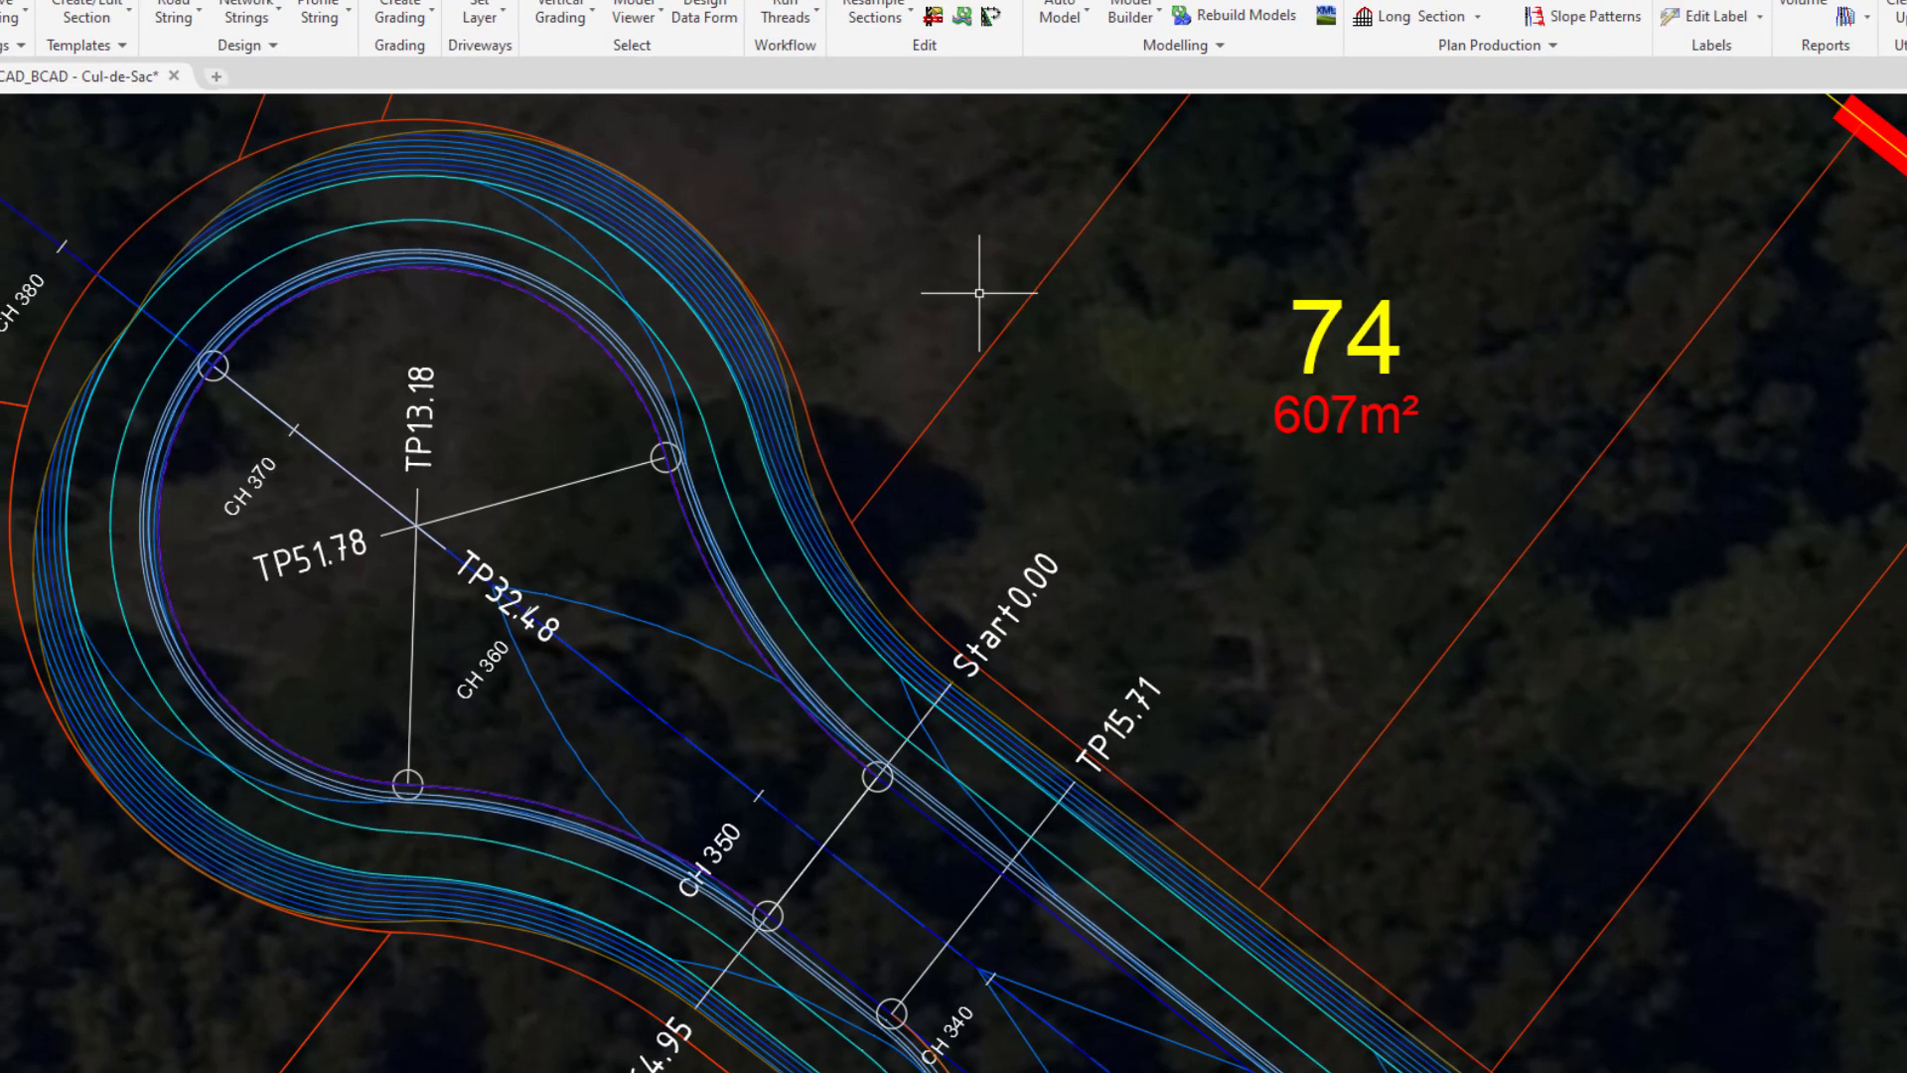